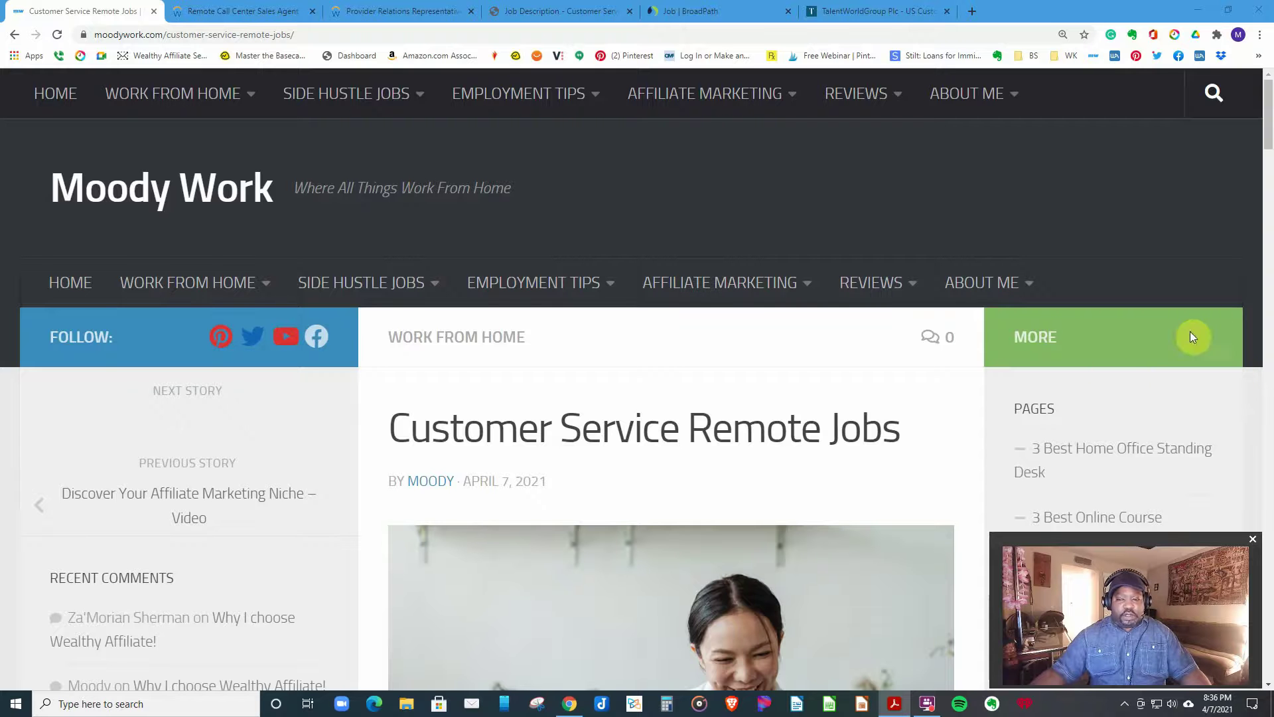
{"action": "scroll", "coordinate": [1261, 94], "scroll_direction": "down", "scroll_amount": 2}
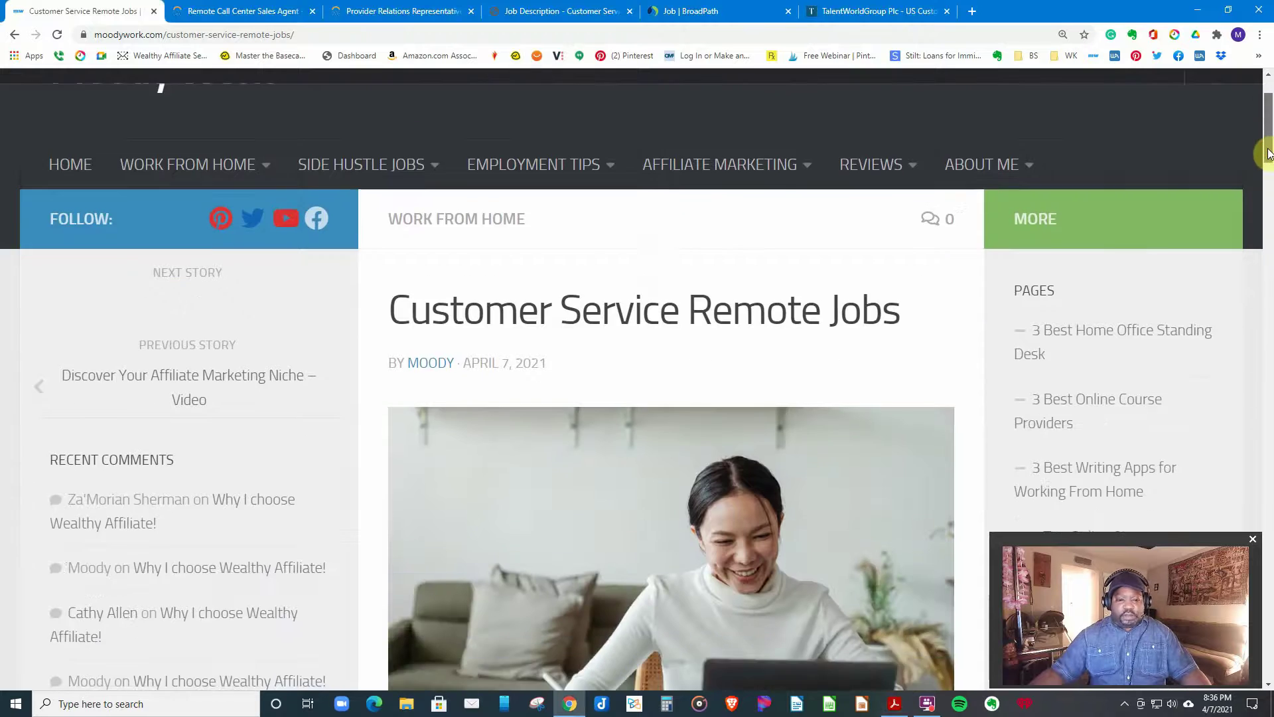
{"action": "scroll", "coordinate": [1269, 157], "scroll_direction": "up", "scroll_amount": 1}
{"action": "scroll", "coordinate": [1269, 161], "scroll_direction": "down", "scroll_amount": 2}
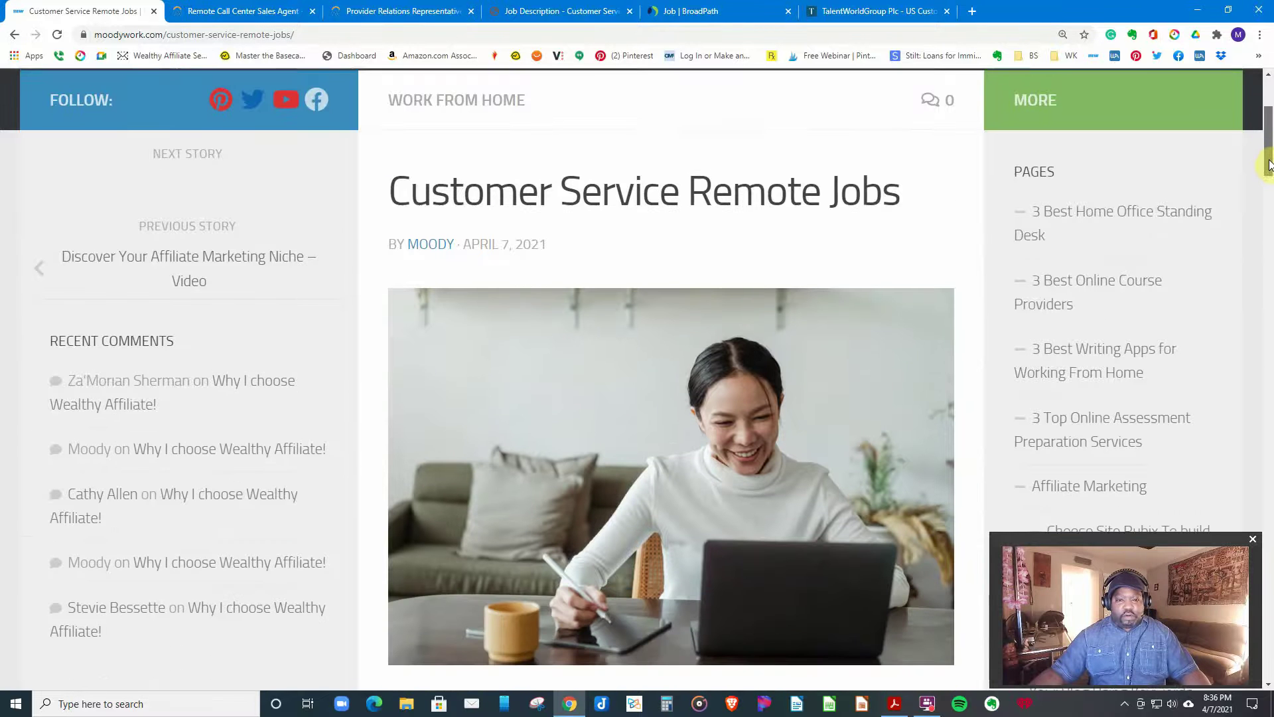
{"action": "left_click_drag", "start_coordinate": [1269, 164], "coordinate": [1268, 229]}
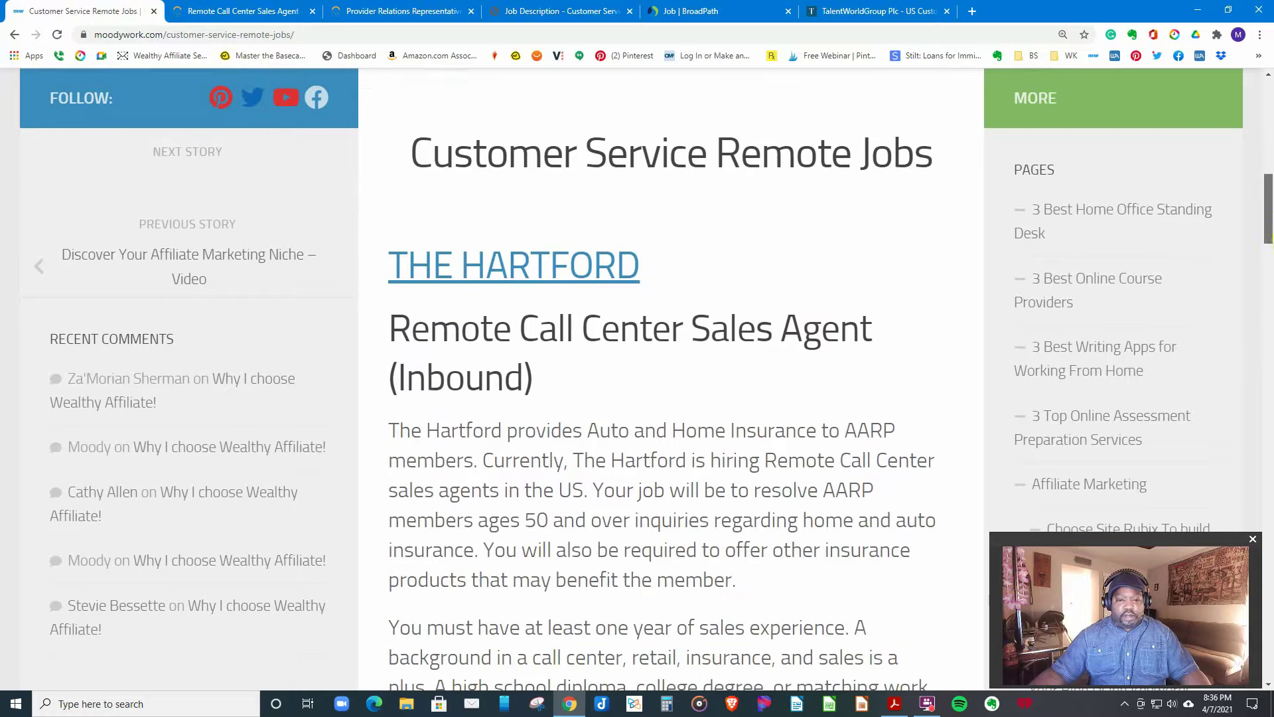
{"action": "scroll", "coordinate": [854, 250], "scroll_direction": "down", "scroll_amount": 1}
{"action": "scroll", "coordinate": [881, 278], "scroll_direction": "down", "scroll_amount": 2}
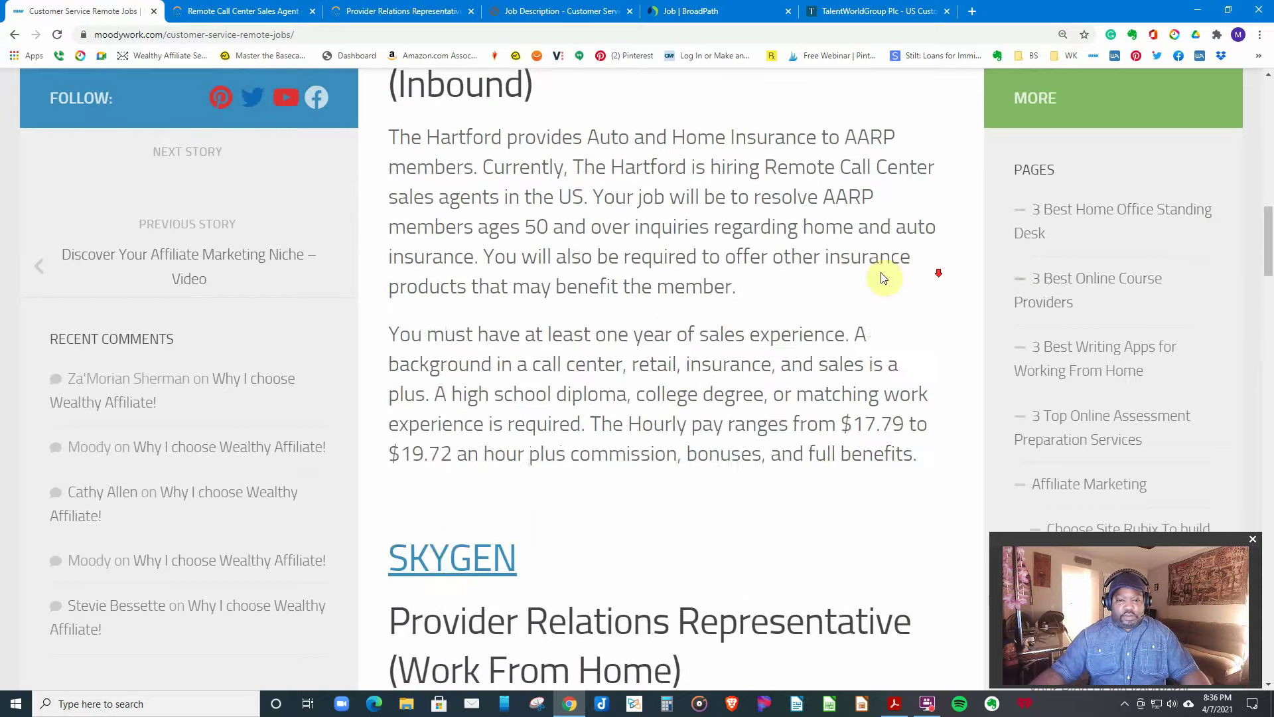
{"action": "scroll", "coordinate": [882, 278], "scroll_direction": "down", "scroll_amount": 2}
{"action": "scroll", "coordinate": [663, 333], "scroll_direction": "down", "scroll_amount": 2}
{"action": "scroll", "coordinate": [541, 299], "scroll_direction": "down", "scroll_amount": 2}
{"action": "scroll", "coordinate": [584, 322], "scroll_direction": "down", "scroll_amount": 3}
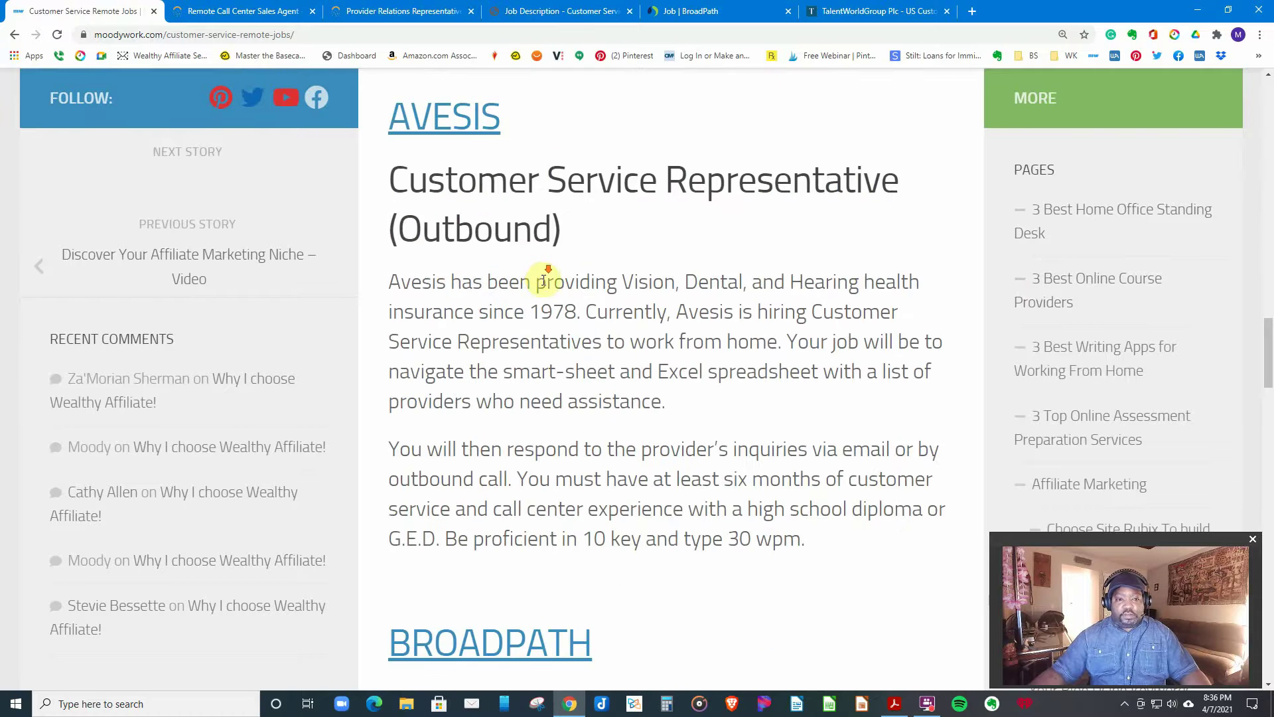
{"action": "scroll", "coordinate": [584, 364], "scroll_direction": "down", "scroll_amount": 2}
{"action": "scroll", "coordinate": [603, 376], "scroll_direction": "down", "scroll_amount": 2}
{"action": "scroll", "coordinate": [608, 377], "scroll_direction": "down", "scroll_amount": 3}
{"action": "scroll", "coordinate": [610, 375], "scroll_direction": "down", "scroll_amount": 2}
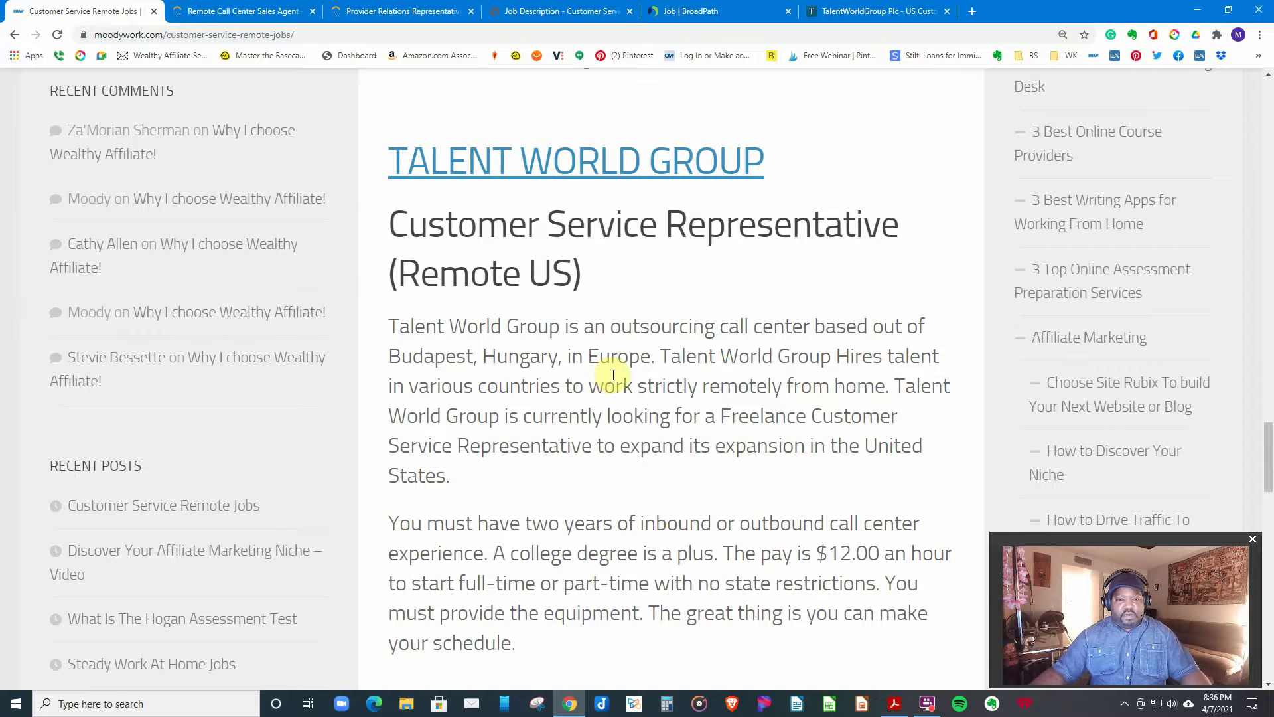
{"action": "scroll", "coordinate": [733, 354], "scroll_direction": "up", "scroll_amount": 2}
{"action": "scroll", "coordinate": [731, 349], "scroll_direction": "up", "scroll_amount": 2}
{"action": "scroll", "coordinate": [729, 341], "scroll_direction": "up", "scroll_amount": 1}
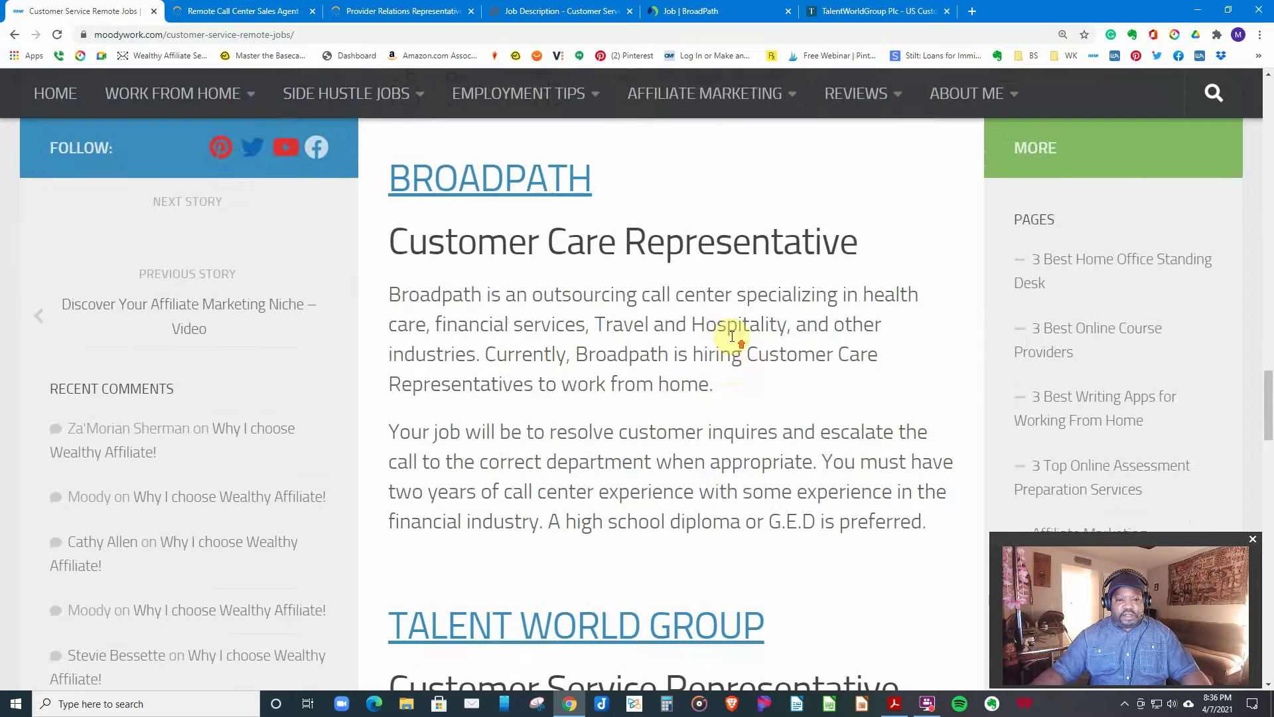
{"action": "scroll", "coordinate": [734, 342], "scroll_direction": "up", "scroll_amount": 1}
{"action": "scroll", "coordinate": [731, 341], "scroll_direction": "up", "scroll_amount": 4}
{"action": "scroll", "coordinate": [732, 340], "scroll_direction": "up", "scroll_amount": 2}
{"action": "scroll", "coordinate": [729, 340], "scroll_direction": "up", "scroll_amount": 5}
{"action": "scroll", "coordinate": [729, 339], "scroll_direction": "up", "scroll_amount": 1}
{"action": "scroll", "coordinate": [730, 340], "scroll_direction": "up", "scroll_amount": 2}
{"action": "scroll", "coordinate": [732, 340], "scroll_direction": "up", "scroll_amount": 2}
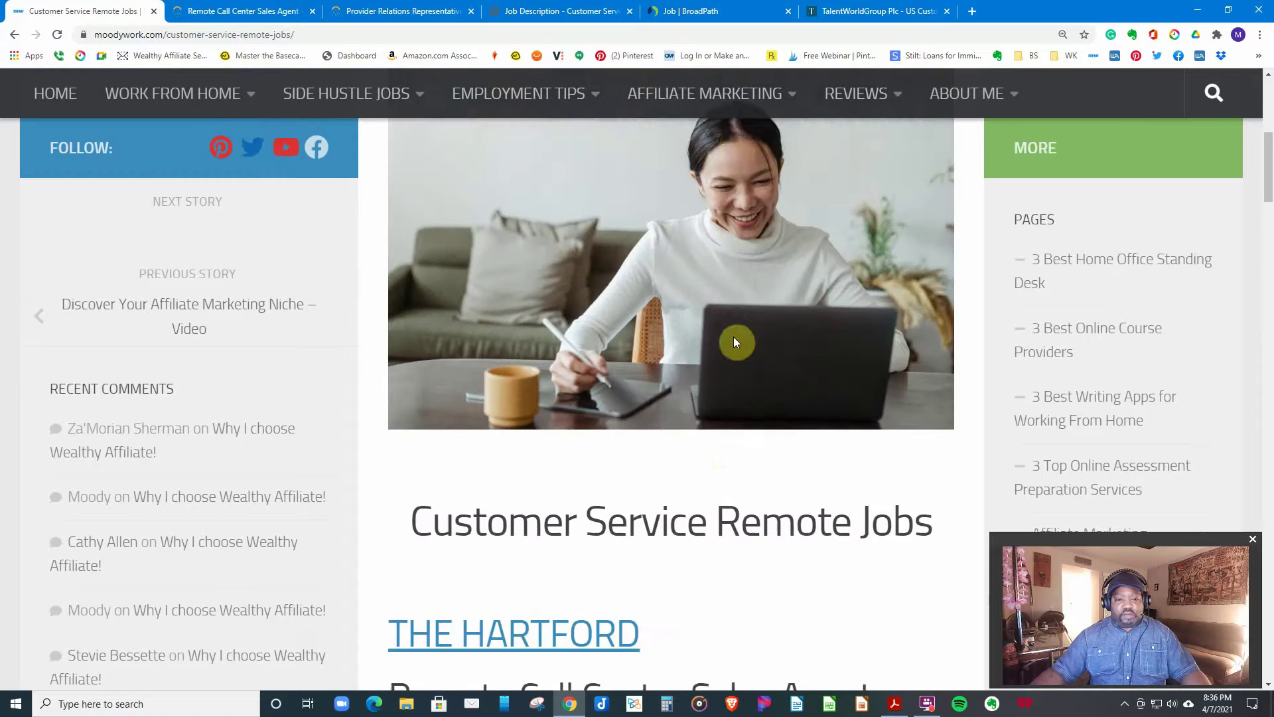
{"action": "scroll", "coordinate": [734, 342], "scroll_direction": "up", "scroll_amount": 2}
{"action": "scroll", "coordinate": [734, 336], "scroll_direction": "up", "scroll_amount": 1}
{"action": "scroll", "coordinate": [734, 338], "scroll_direction": "down", "scroll_amount": 1}
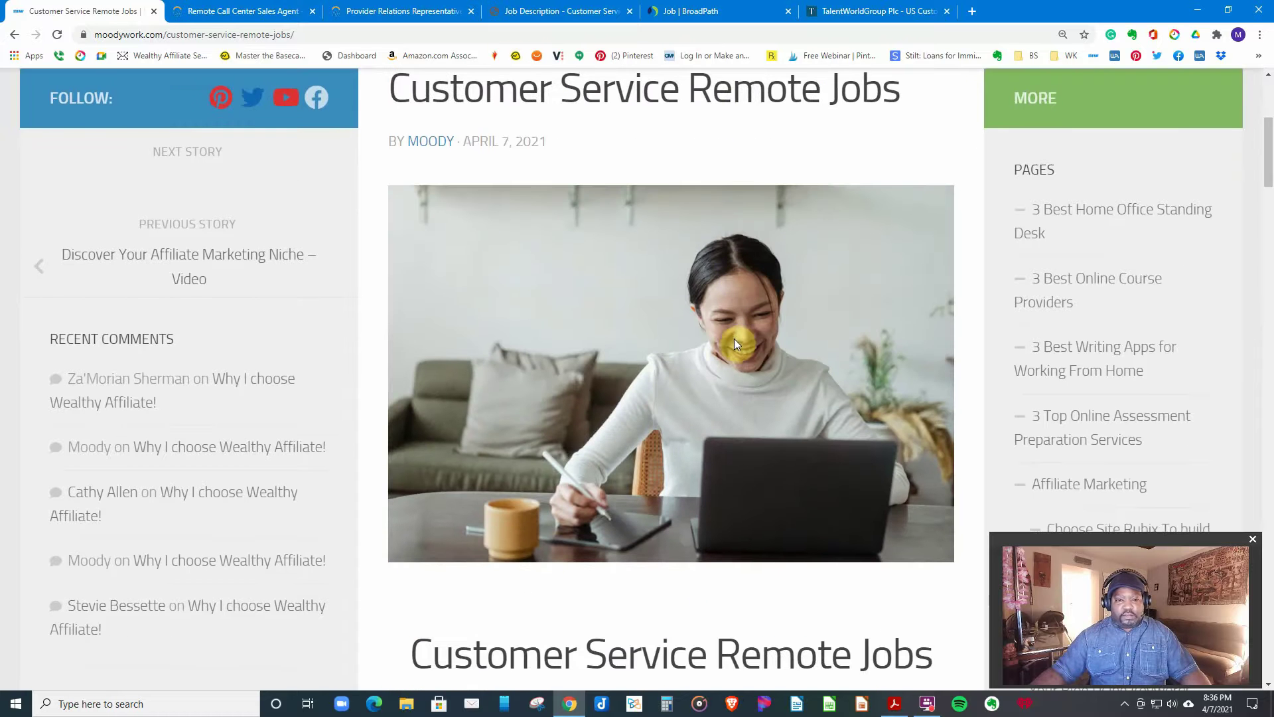
{"action": "scroll", "coordinate": [737, 336], "scroll_direction": "up", "scroll_amount": 1}
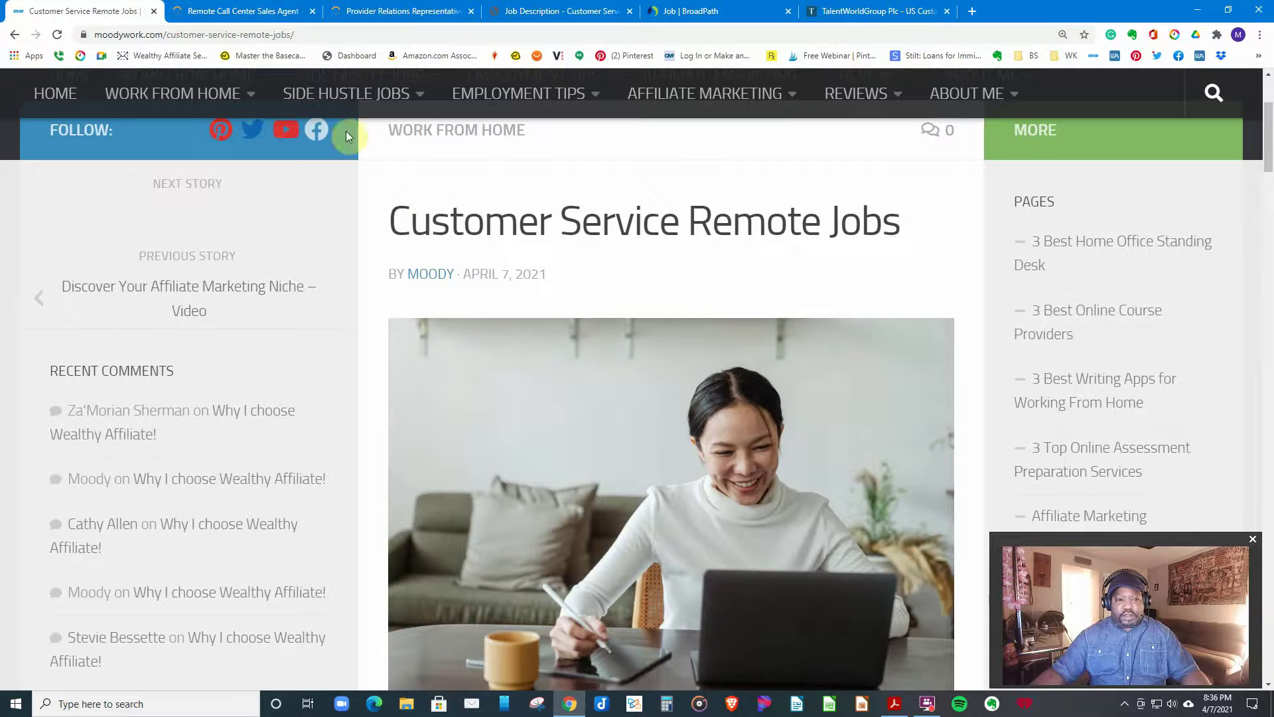
{"action": "left_click", "coordinate": [258, 19]}
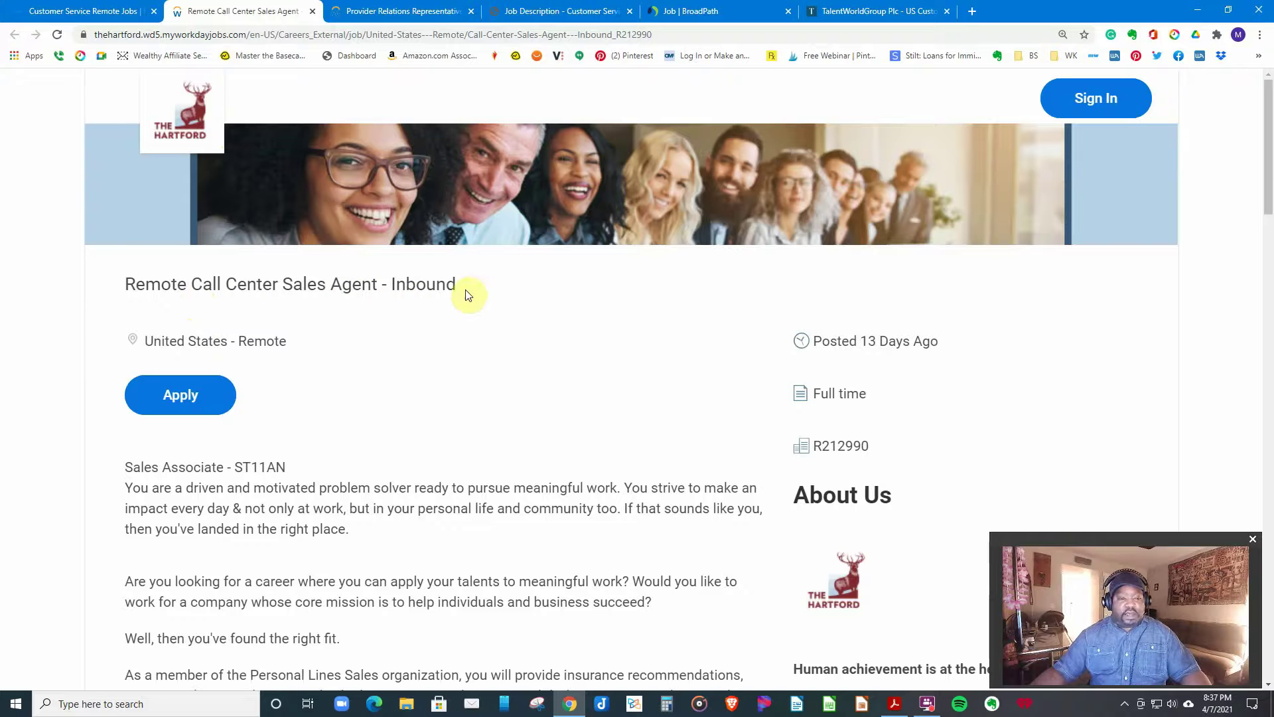
{"action": "scroll", "coordinate": [470, 296], "scroll_direction": "down", "scroll_amount": 1}
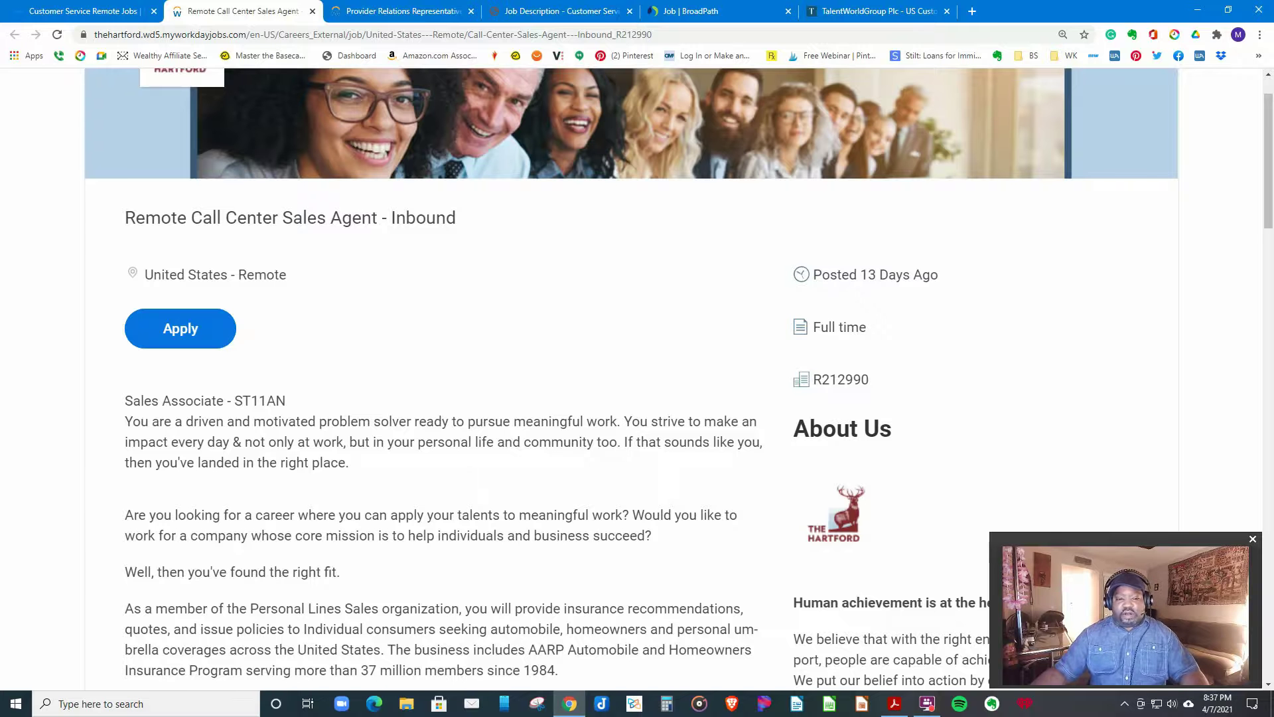
{"action": "scroll", "coordinate": [1103, 345], "scroll_direction": "up", "scroll_amount": 1}
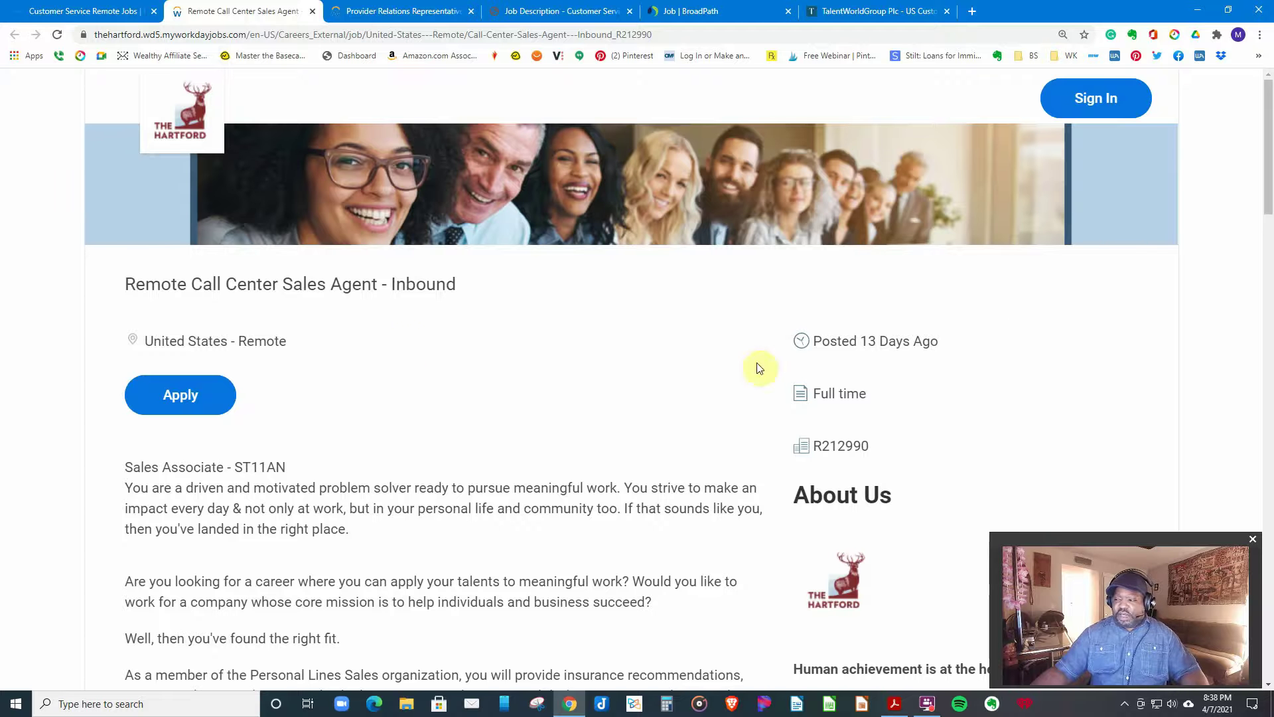
{"action": "scroll", "coordinate": [438, 346], "scroll_direction": "down", "scroll_amount": 2}
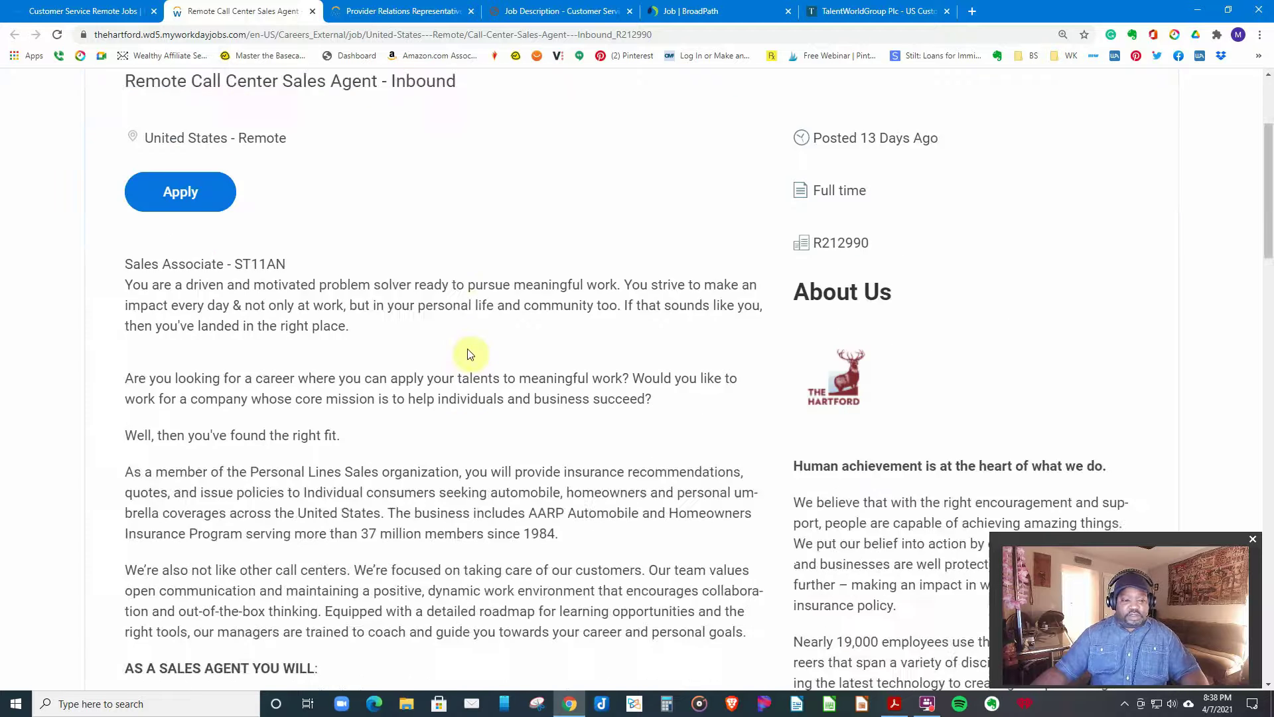
{"action": "scroll", "coordinate": [471, 354], "scroll_direction": "down", "scroll_amount": 1}
{"action": "scroll", "coordinate": [483, 354], "scroll_direction": "down", "scroll_amount": 1}
{"action": "scroll", "coordinate": [488, 358], "scroll_direction": "down", "scroll_amount": 1}
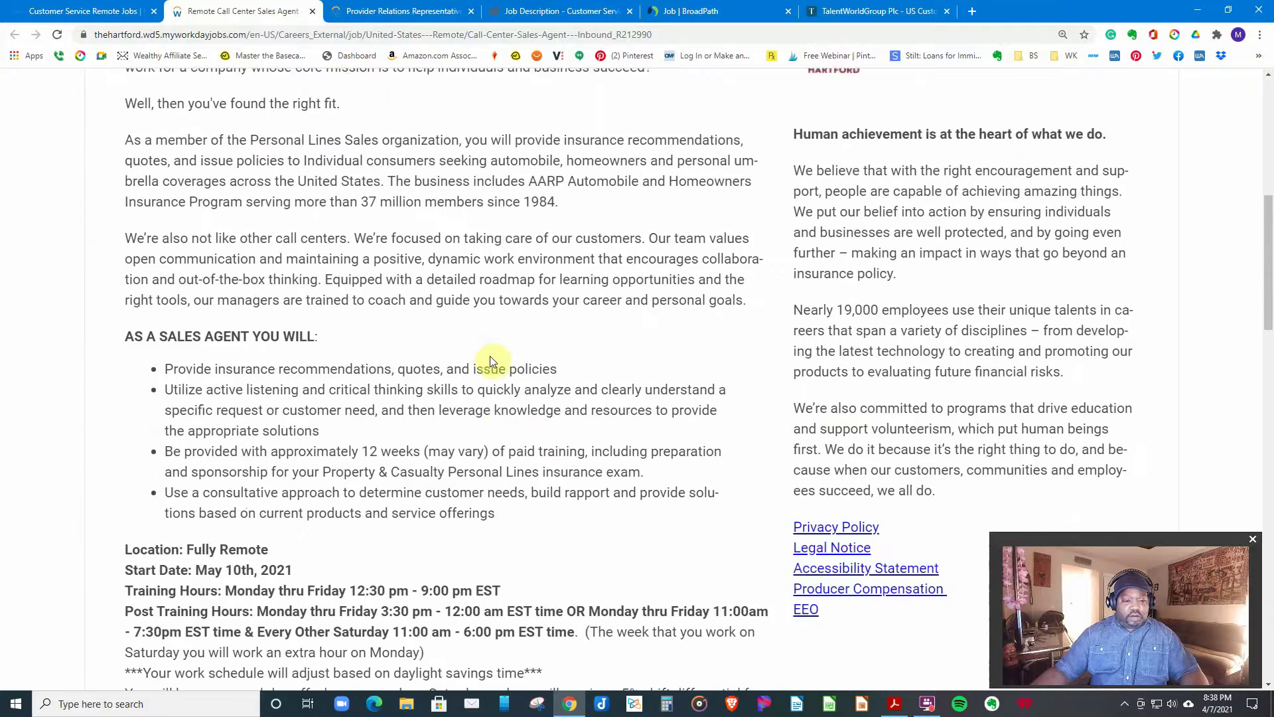
{"action": "scroll", "coordinate": [495, 358], "scroll_direction": "down", "scroll_amount": 1}
{"action": "scroll", "coordinate": [492, 350], "scroll_direction": "down", "scroll_amount": 2}
{"action": "scroll", "coordinate": [492, 356], "scroll_direction": "down", "scroll_amount": 2}
{"action": "scroll", "coordinate": [492, 356], "scroll_direction": "down", "scroll_amount": 3}
{"action": "scroll", "coordinate": [503, 354], "scroll_direction": "down", "scroll_amount": 2}
{"action": "scroll", "coordinate": [507, 356], "scroll_direction": "down", "scroll_amount": 2}
{"action": "scroll", "coordinate": [521, 342], "scroll_direction": "down", "scroll_amount": 1}
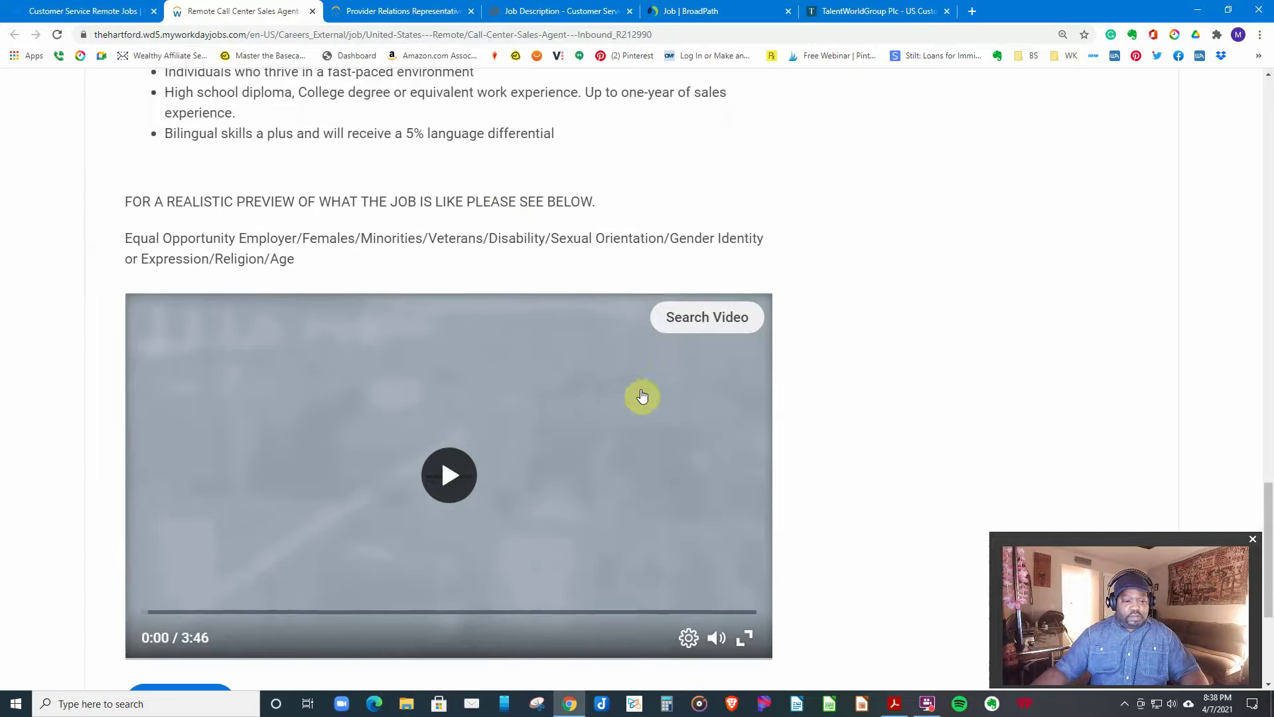
{"action": "scroll", "coordinate": [566, 408], "scroll_direction": "down", "scroll_amount": 1}
{"action": "scroll", "coordinate": [598, 435], "scroll_direction": "down", "scroll_amount": 2}
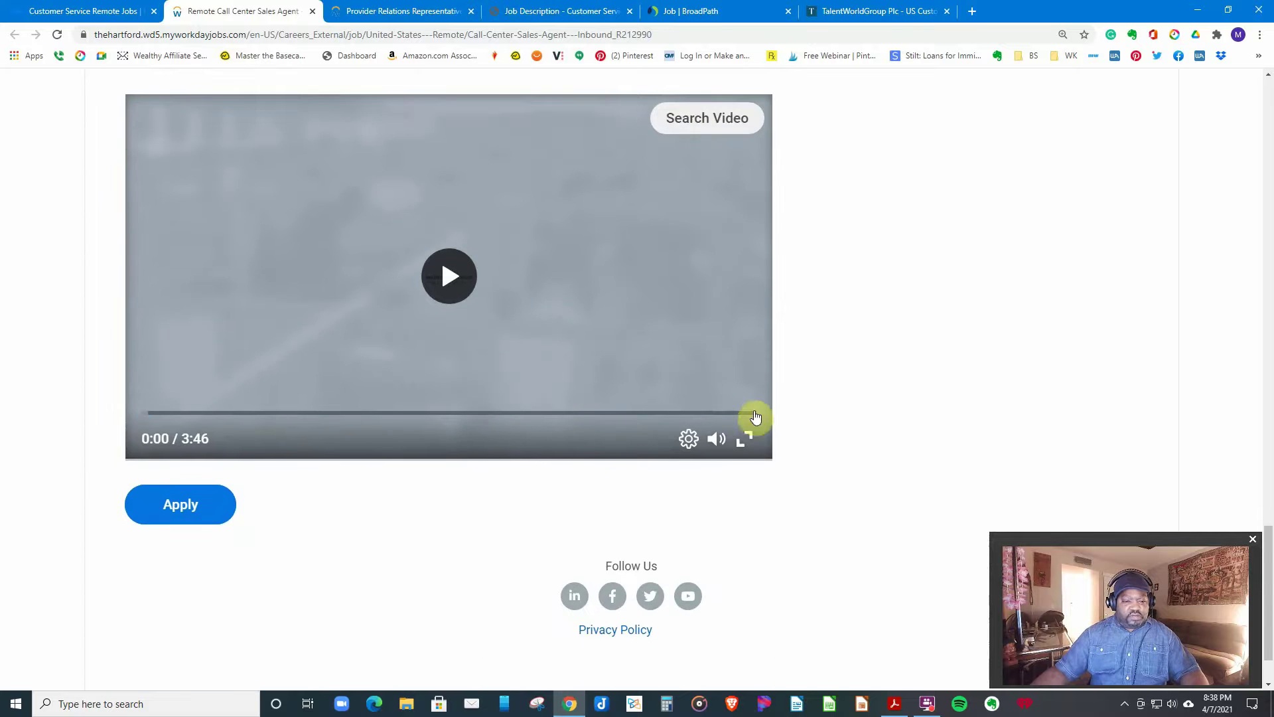
{"action": "scroll", "coordinate": [759, 404], "scroll_direction": "up", "scroll_amount": 1}
{"action": "scroll", "coordinate": [768, 393], "scroll_direction": "up", "scroll_amount": 1}
{"action": "scroll", "coordinate": [774, 382], "scroll_direction": "up", "scroll_amount": 3}
{"action": "scroll", "coordinate": [776, 384], "scroll_direction": "up", "scroll_amount": 2}
{"action": "scroll", "coordinate": [775, 385], "scroll_direction": "up", "scroll_amount": 4}
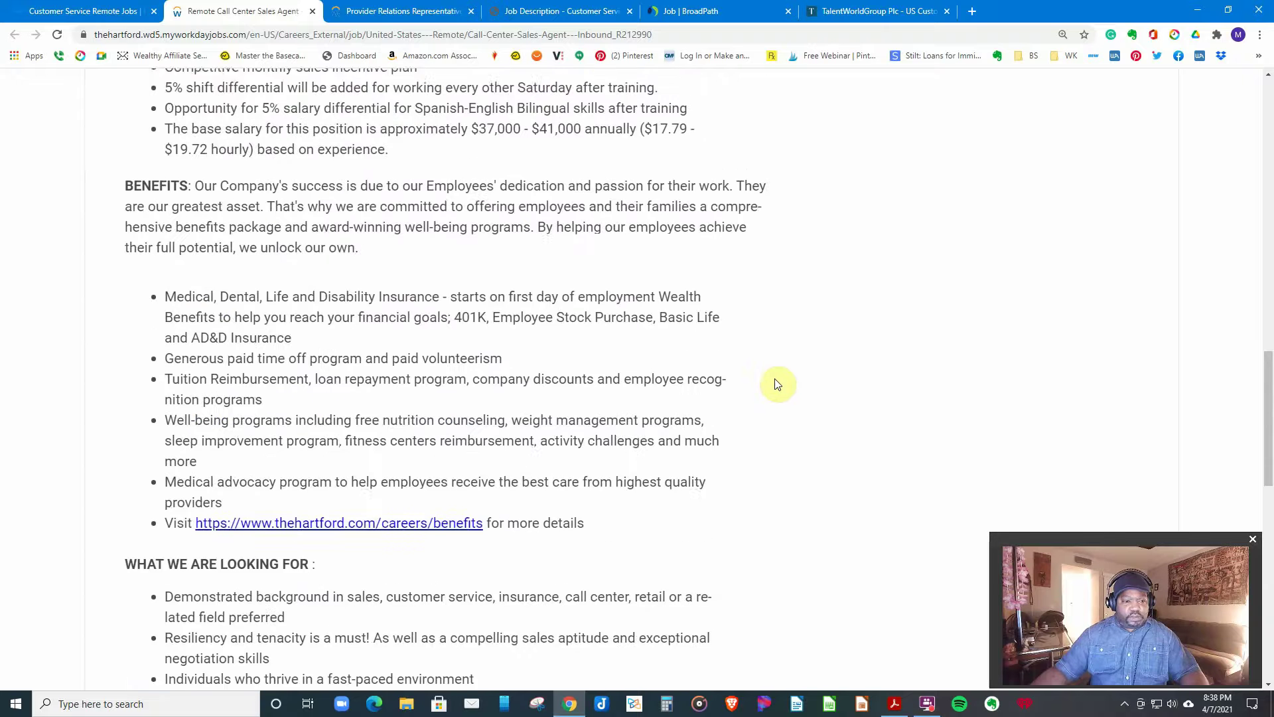
{"action": "scroll", "coordinate": [775, 384], "scroll_direction": "up", "scroll_amount": 1}
{"action": "scroll", "coordinate": [776, 385], "scroll_direction": "up", "scroll_amount": 3}
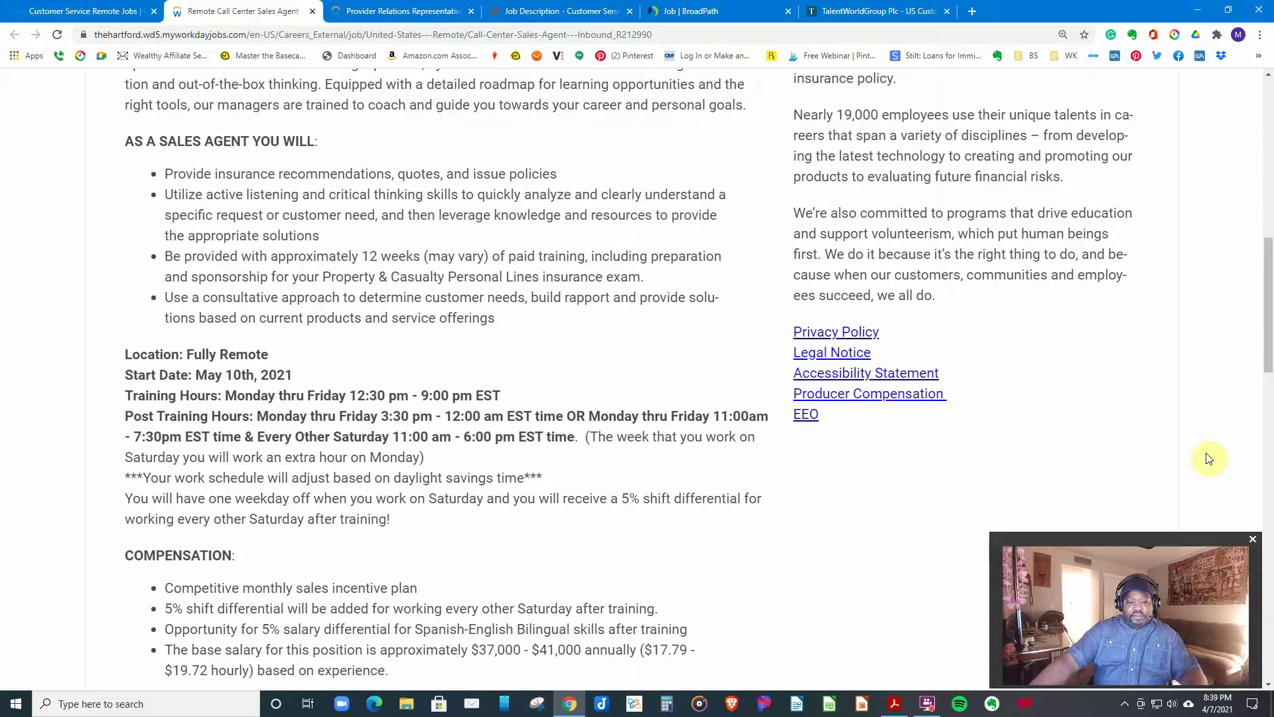
{"action": "scroll", "coordinate": [1112, 441], "scroll_direction": "down", "scroll_amount": 1}
{"action": "scroll", "coordinate": [1112, 441], "scroll_direction": "down", "scroll_amount": 1}
{"action": "scroll", "coordinate": [1112, 441], "scroll_direction": "down", "scroll_amount": 1}
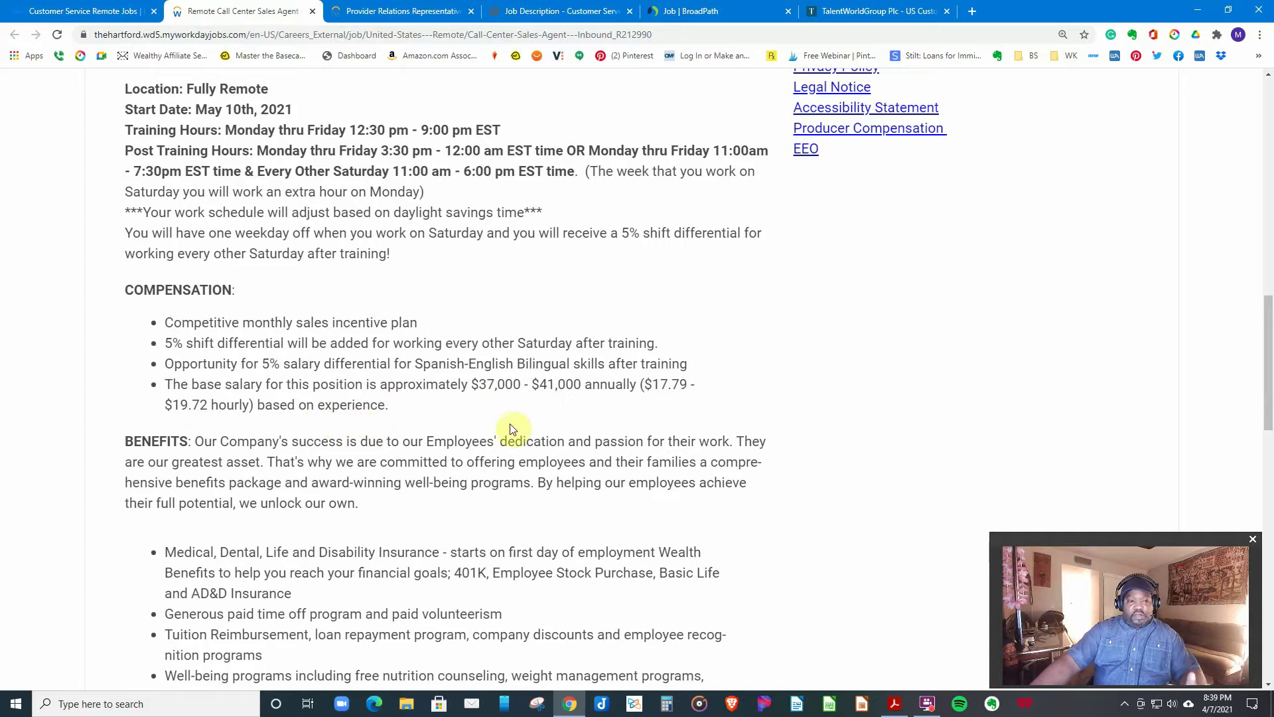
{"action": "scroll", "coordinate": [478, 428], "scroll_direction": "up", "scroll_amount": 3}
{"action": "scroll", "coordinate": [512, 428], "scroll_direction": "up", "scroll_amount": 2}
{"action": "scroll", "coordinate": [511, 428], "scroll_direction": "up", "scroll_amount": 1}
{"action": "scroll", "coordinate": [511, 428], "scroll_direction": "up", "scroll_amount": 1}
{"action": "scroll", "coordinate": [511, 429], "scroll_direction": "up", "scroll_amount": 1}
{"action": "scroll", "coordinate": [510, 427], "scroll_direction": "up", "scroll_amount": 1}
{"action": "scroll", "coordinate": [510, 428], "scroll_direction": "up", "scroll_amount": 1}
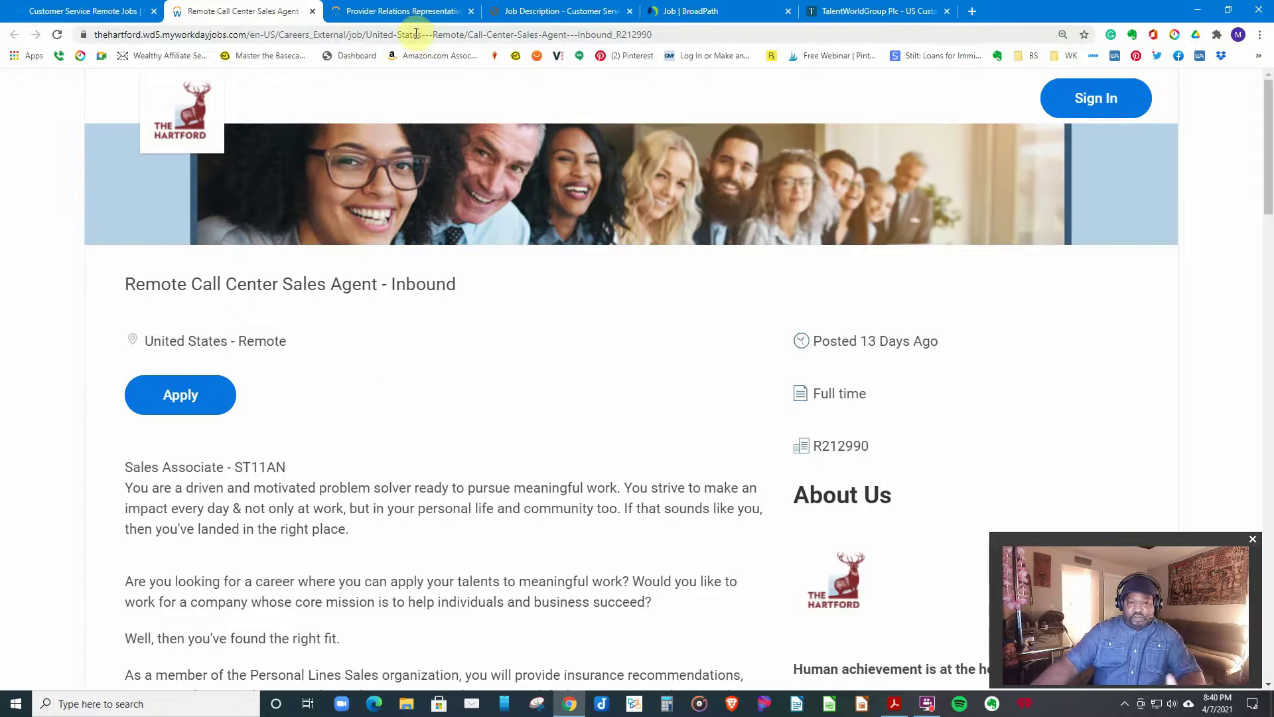
- Read SKYGEN's Provider Relations Representative posting down to Preferred Qualifications and back to the summary
{"action": "left_click", "coordinate": [411, 13]}
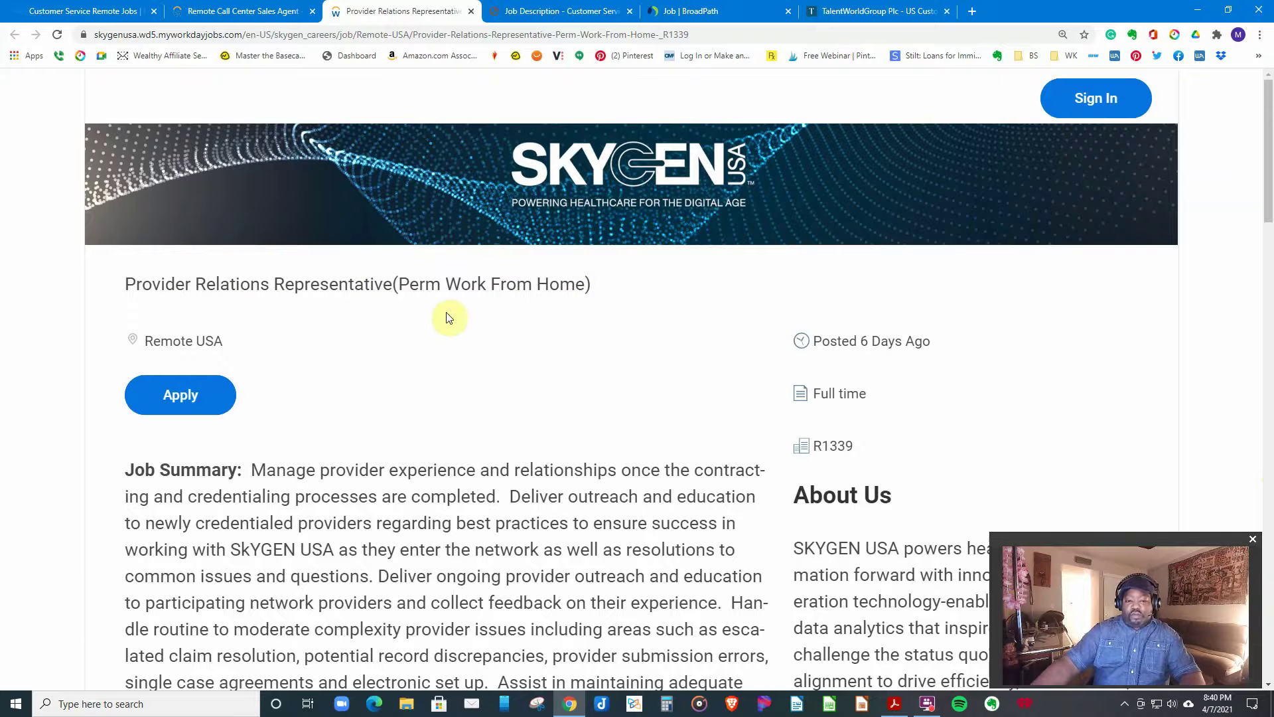
{"action": "scroll", "coordinate": [558, 408], "scroll_direction": "down", "scroll_amount": 1}
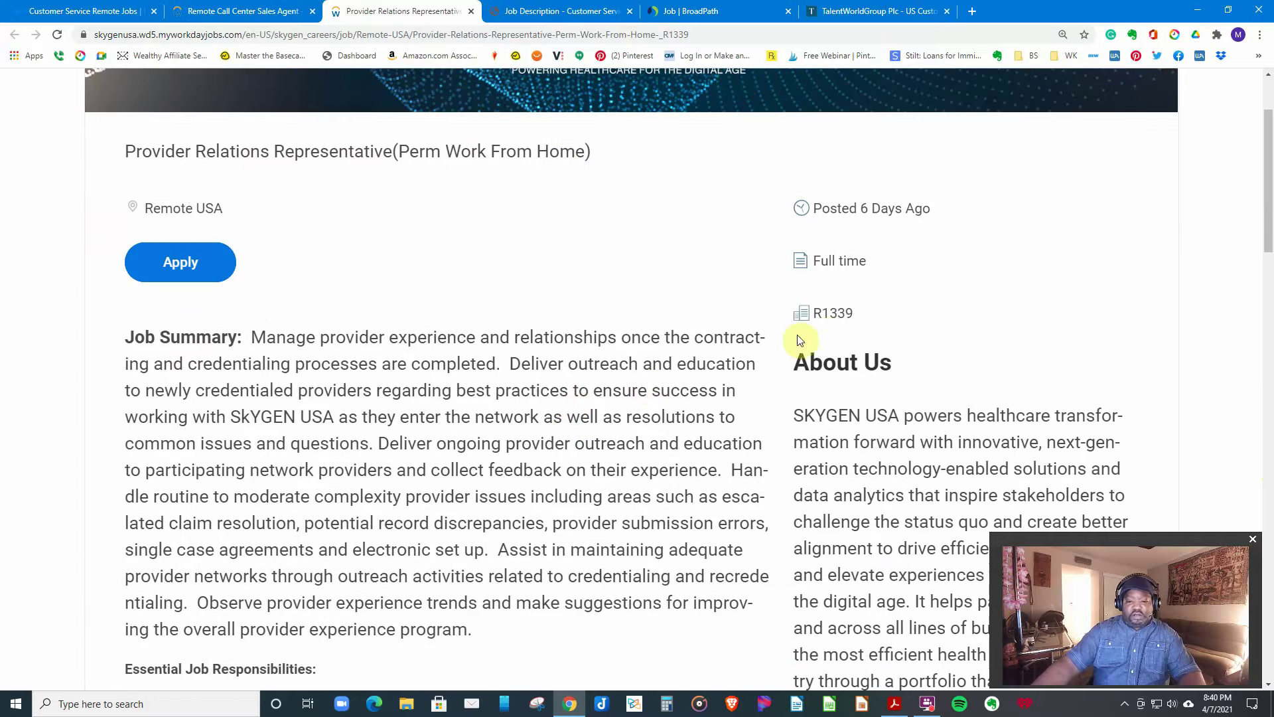
{"action": "scroll", "coordinate": [803, 355], "scroll_direction": "down", "scroll_amount": 1}
{"action": "scroll", "coordinate": [793, 360], "scroll_direction": "down", "scroll_amount": 1}
{"action": "scroll", "coordinate": [792, 360], "scroll_direction": "down", "scroll_amount": 1}
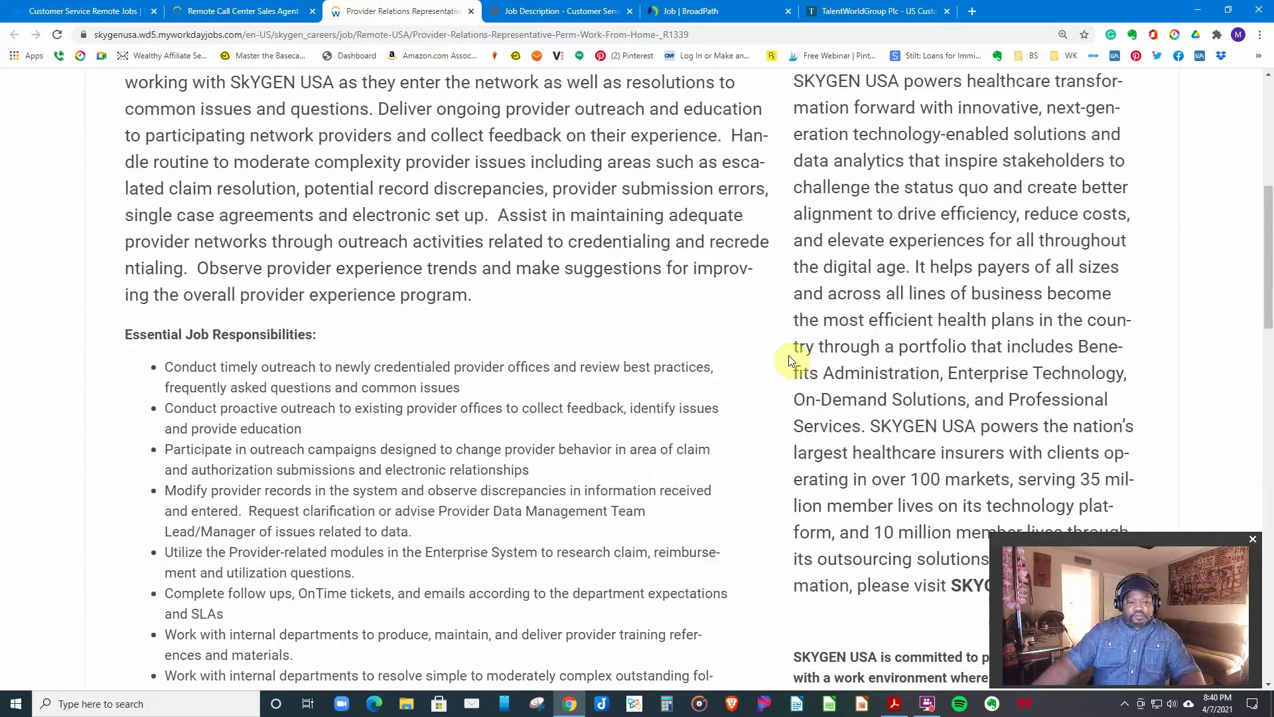
{"action": "scroll", "coordinate": [789, 360], "scroll_direction": "down", "scroll_amount": 5}
{"action": "scroll", "coordinate": [791, 361], "scroll_direction": "down", "scroll_amount": 1}
{"action": "scroll", "coordinate": [791, 363], "scroll_direction": "down", "scroll_amount": 2}
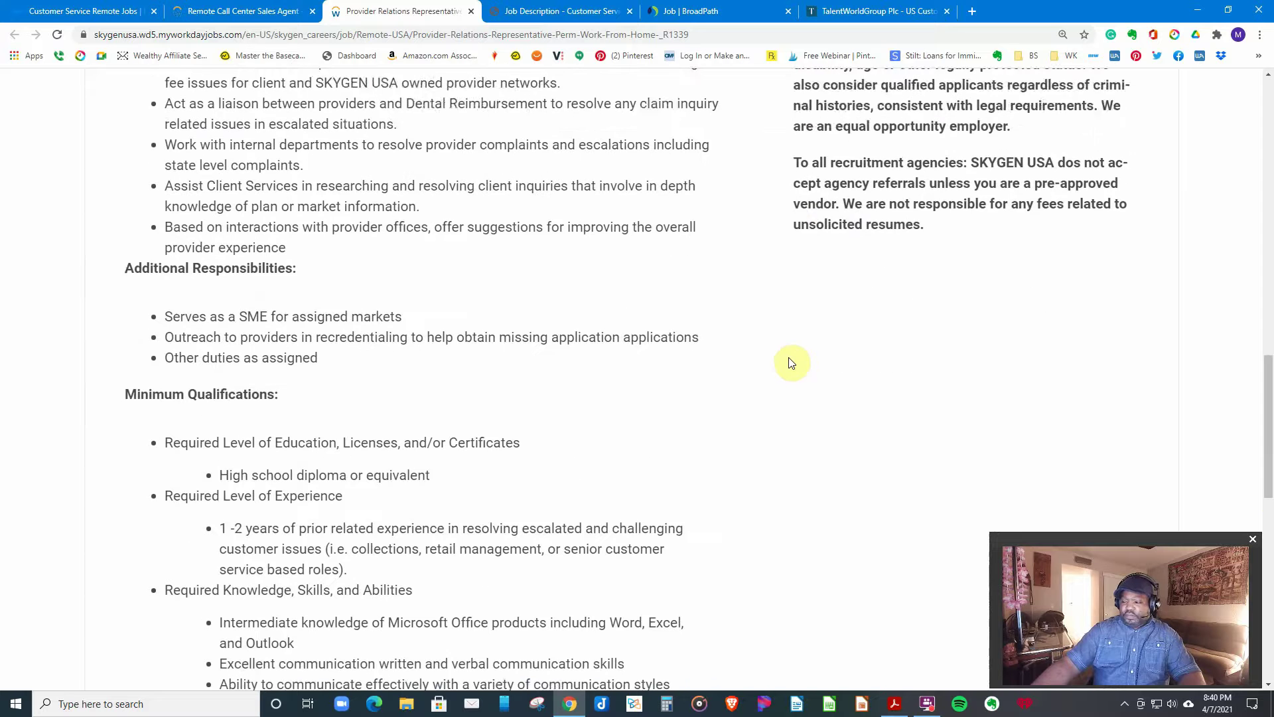
{"action": "scroll", "coordinate": [1038, 387], "scroll_direction": "down", "scroll_amount": 1}
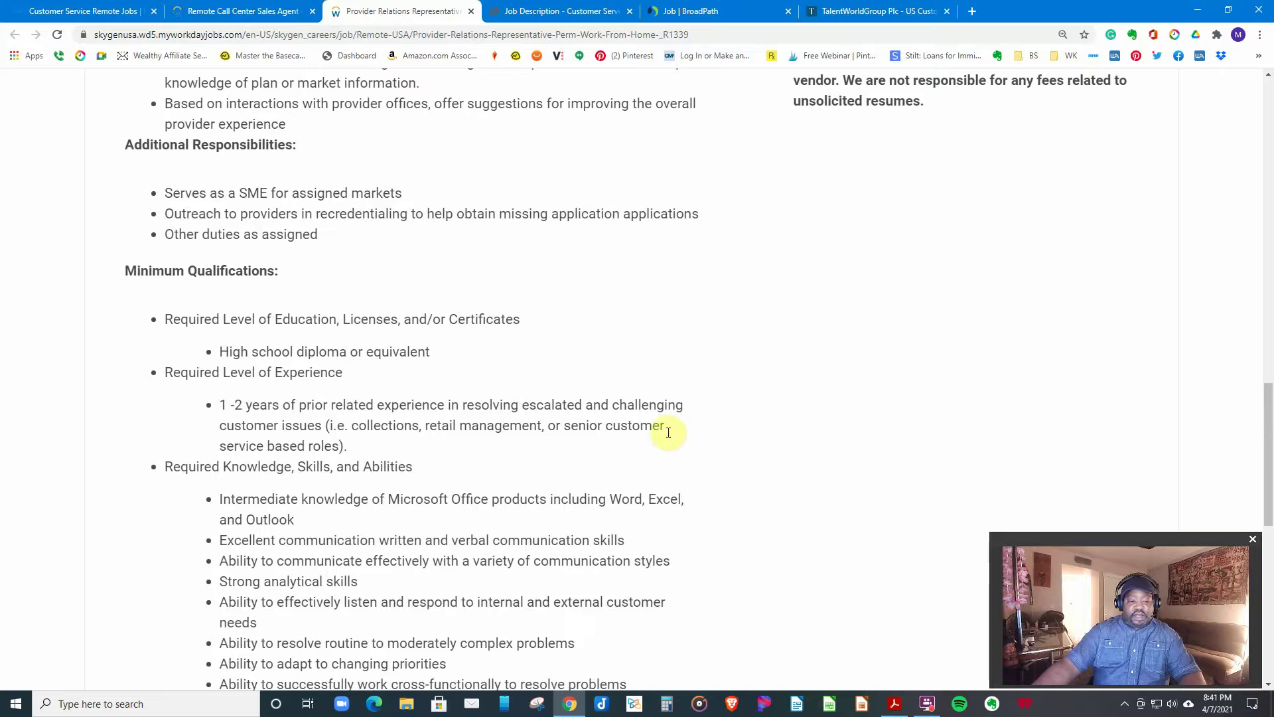
{"action": "scroll", "coordinate": [668, 436], "scroll_direction": "down", "scroll_amount": 3}
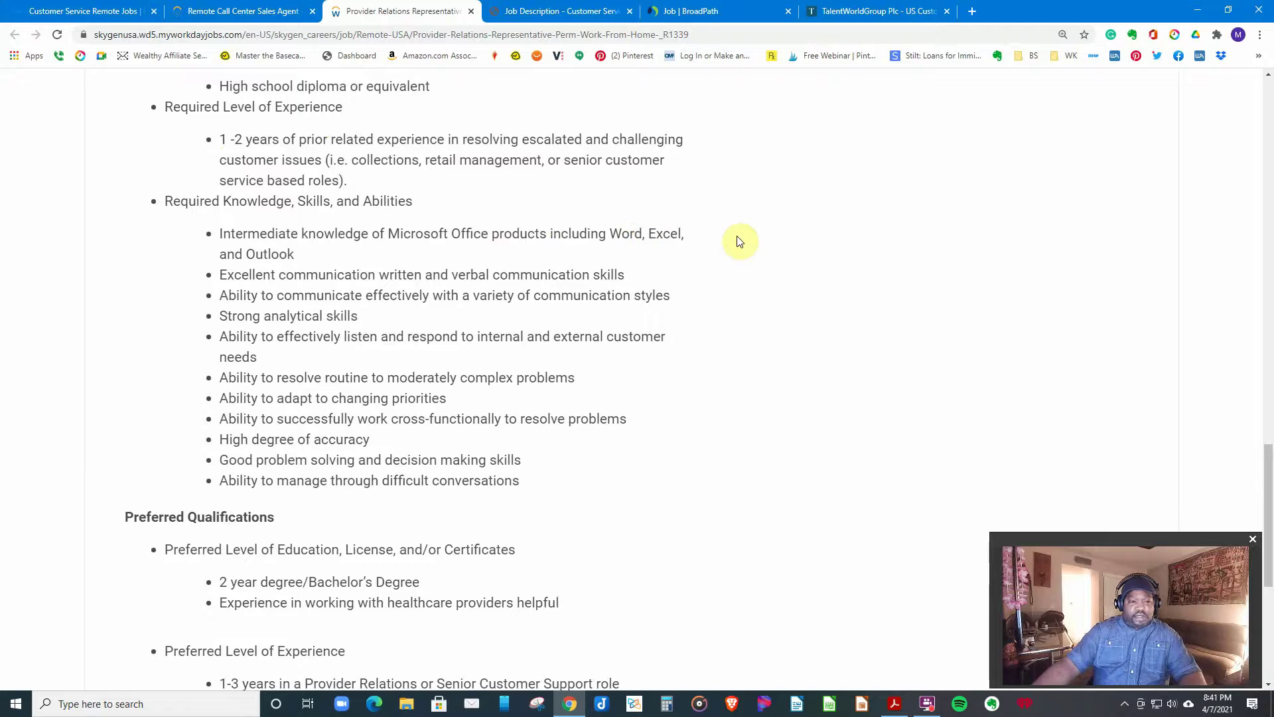
{"action": "scroll", "coordinate": [739, 241], "scroll_direction": "down", "scroll_amount": 1}
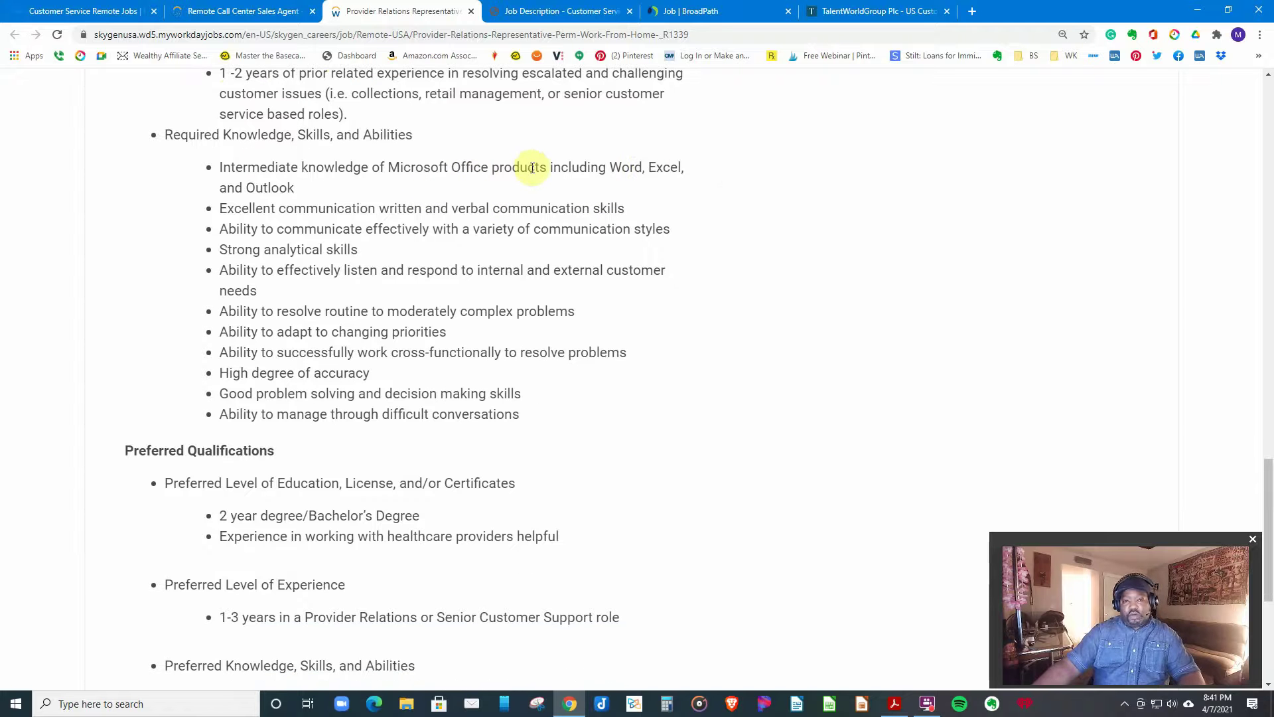
{"action": "scroll", "coordinate": [708, 229], "scroll_direction": "down", "scroll_amount": 3}
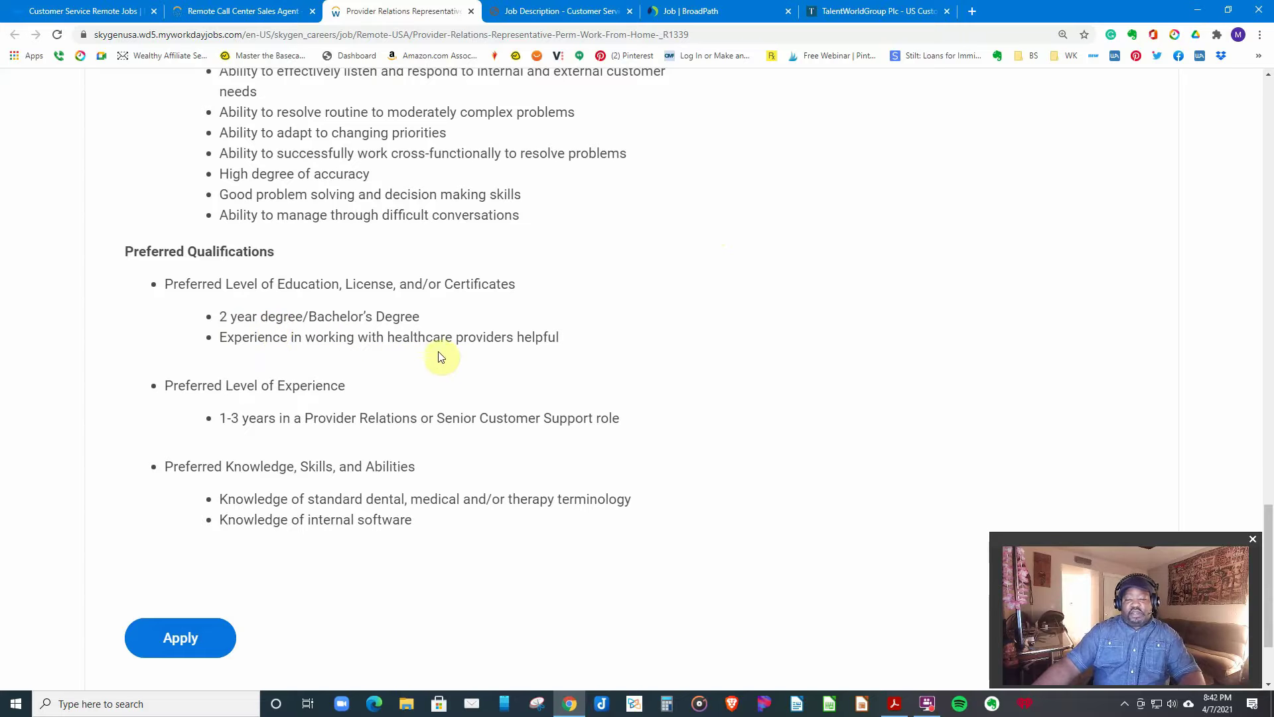
{"action": "scroll", "coordinate": [637, 370], "scroll_direction": "down", "scroll_amount": 1}
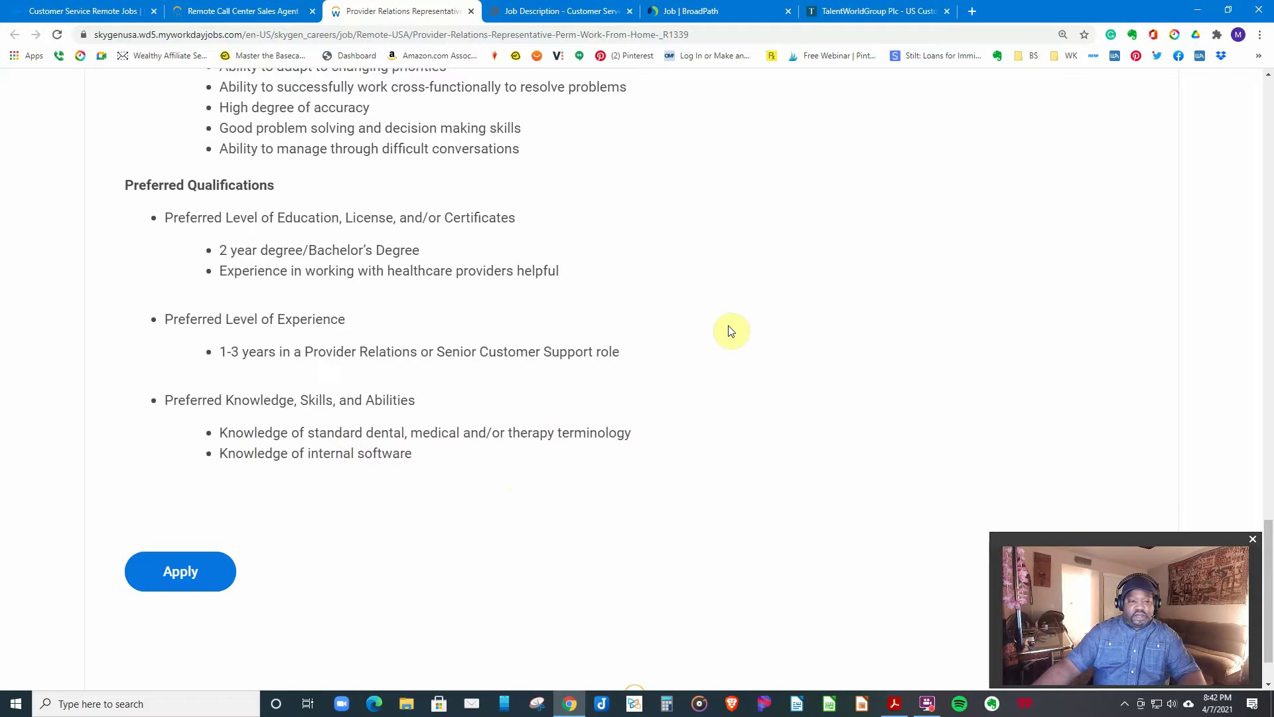
{"action": "scroll", "coordinate": [730, 325], "scroll_direction": "up", "scroll_amount": 3}
{"action": "scroll", "coordinate": [727, 326], "scroll_direction": "up", "scroll_amount": 3}
{"action": "scroll", "coordinate": [726, 326], "scroll_direction": "up", "scroll_amount": 2}
{"action": "scroll", "coordinate": [724, 321], "scroll_direction": "up", "scroll_amount": 2}
{"action": "scroll", "coordinate": [722, 322], "scroll_direction": "up", "scroll_amount": 2}
{"action": "scroll", "coordinate": [685, 293], "scroll_direction": "up", "scroll_amount": 2}
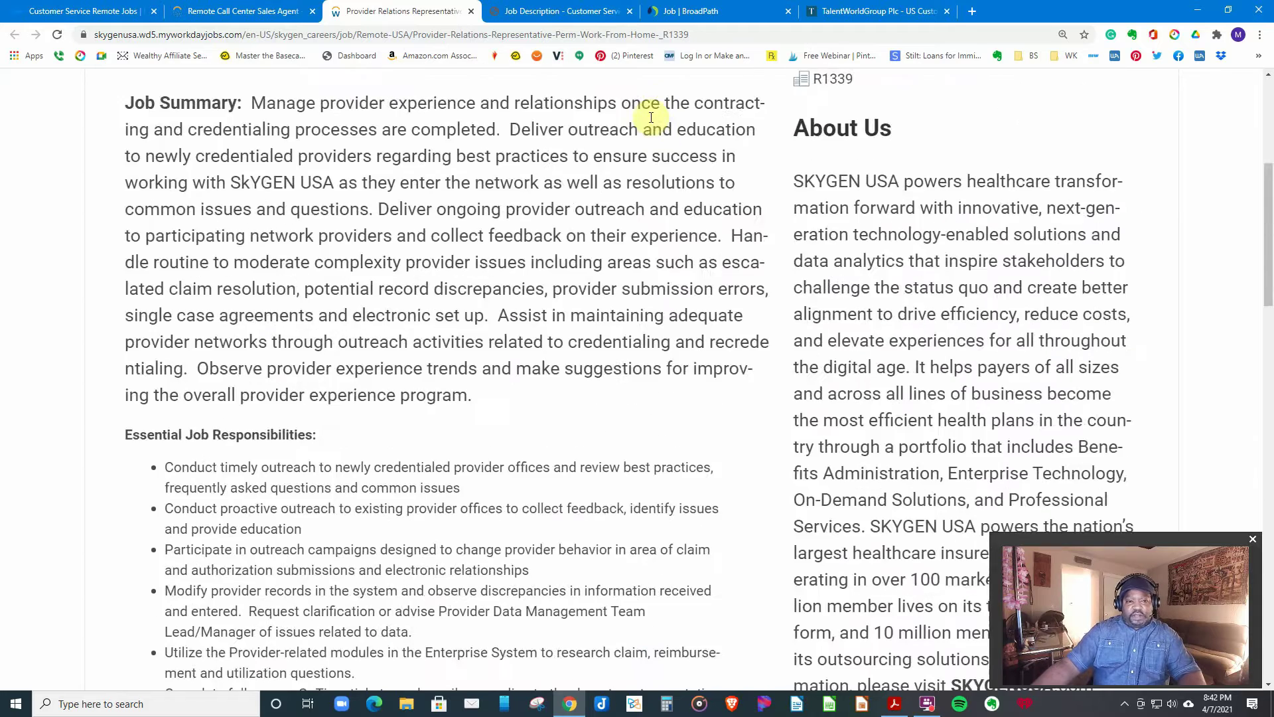
{"action": "scroll", "coordinate": [650, 116], "scroll_direction": "up", "scroll_amount": 4}
- Review the Avesis Outbound Customer Service Representative posting's description, qualifications and 'We offer' benefits
{"action": "left_click", "coordinate": [567, 11]}
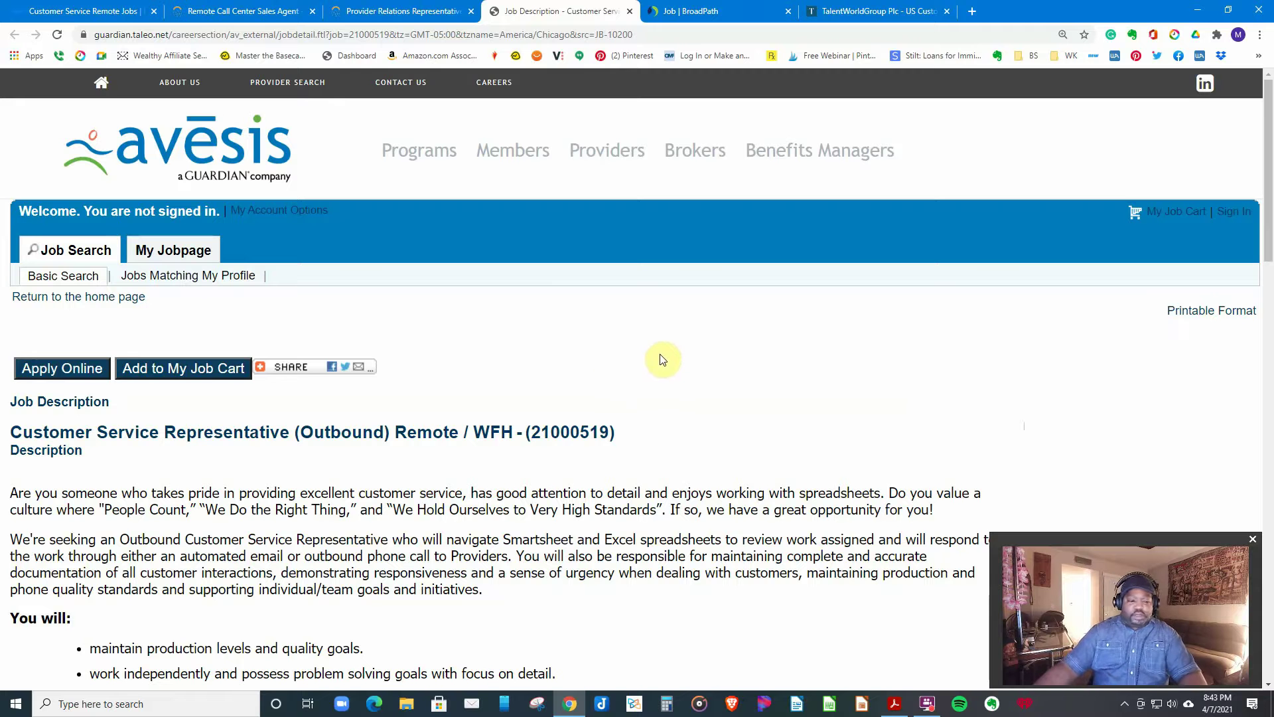
{"action": "scroll", "coordinate": [558, 357], "scroll_direction": "down", "scroll_amount": 2}
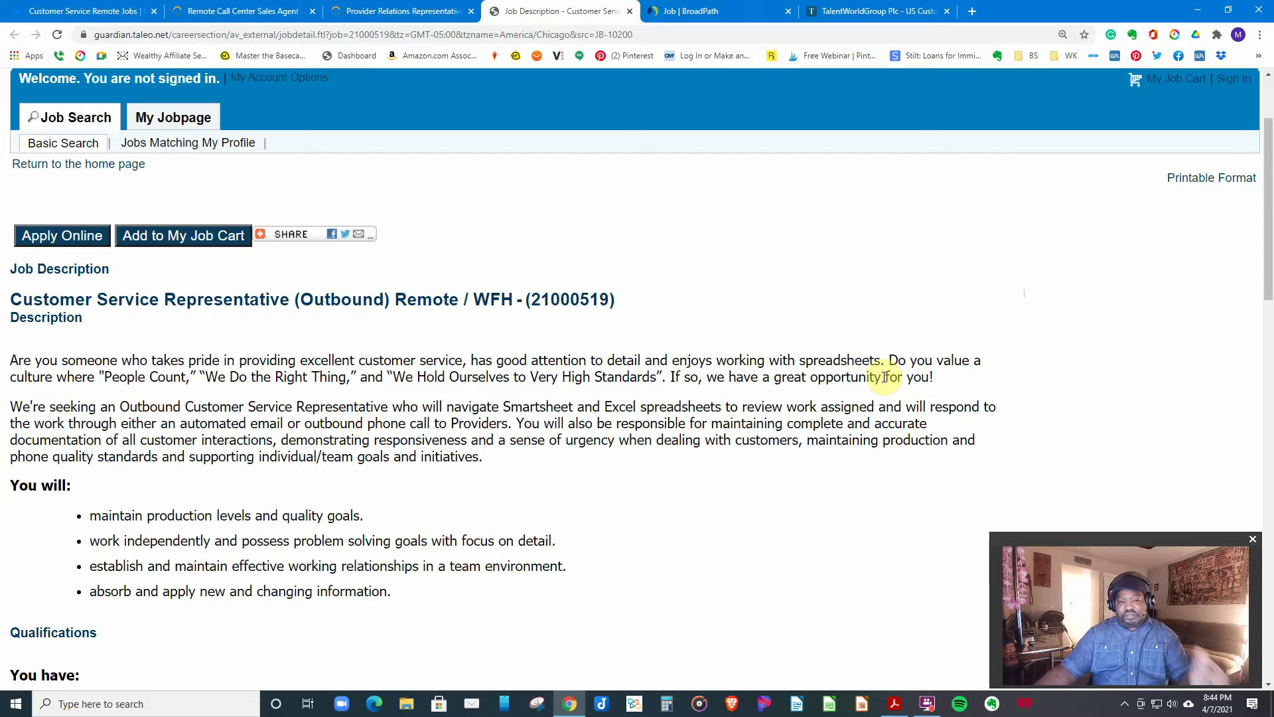
{"action": "scroll", "coordinate": [891, 381], "scroll_direction": "down", "scroll_amount": 2}
{"action": "scroll", "coordinate": [876, 381], "scroll_direction": "down", "scroll_amount": 1}
{"action": "scroll", "coordinate": [876, 381], "scroll_direction": "down", "scroll_amount": 1}
{"action": "scroll", "coordinate": [876, 379], "scroll_direction": "down", "scroll_amount": 1}
{"action": "scroll", "coordinate": [876, 376], "scroll_direction": "down", "scroll_amount": 1}
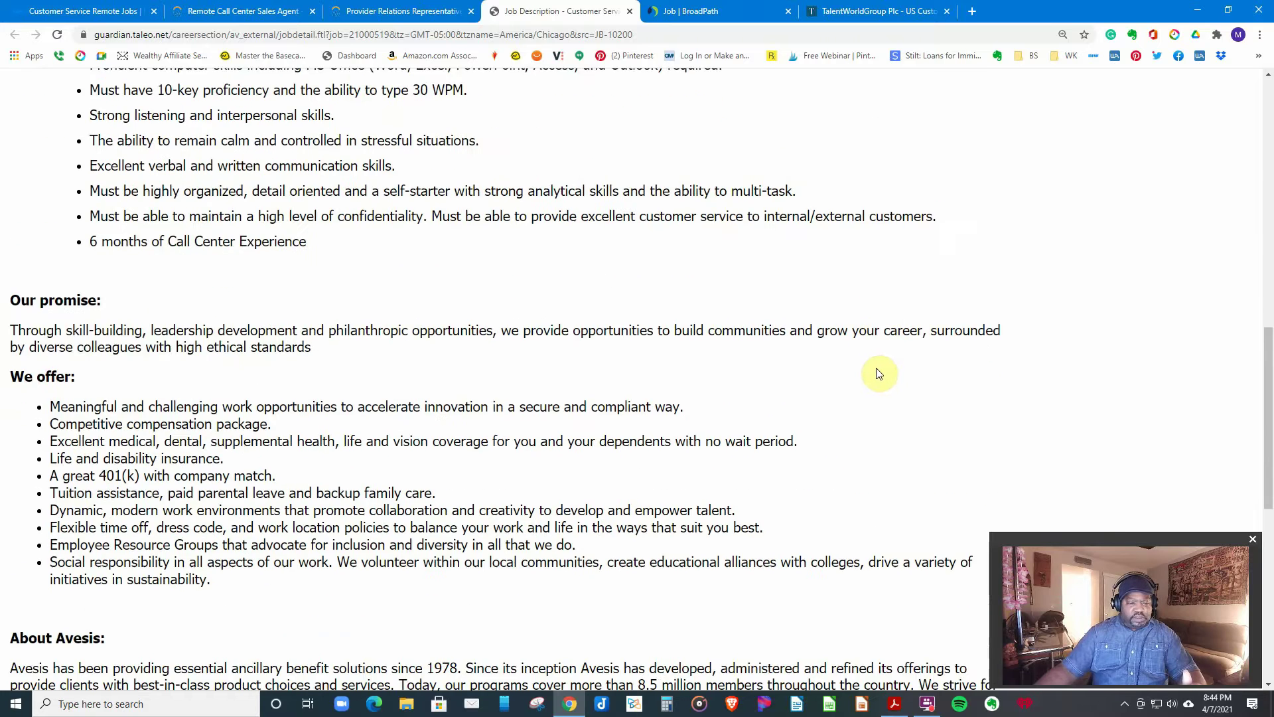
{"action": "scroll", "coordinate": [875, 373], "scroll_direction": "up", "scroll_amount": 4}
{"action": "scroll", "coordinate": [875, 372], "scroll_direction": "up", "scroll_amount": 1}
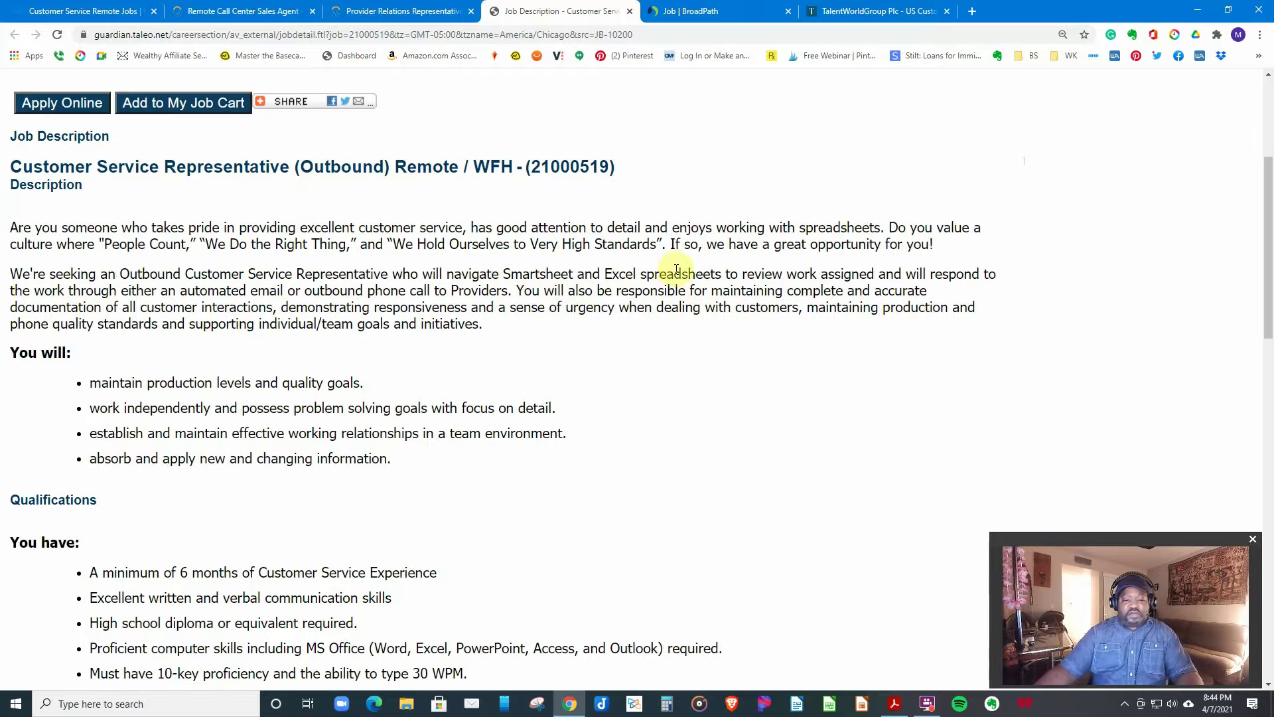
{"action": "scroll", "coordinate": [752, 301], "scroll_direction": "down", "scroll_amount": 1}
{"action": "scroll", "coordinate": [752, 301], "scroll_direction": "down", "scroll_amount": 1}
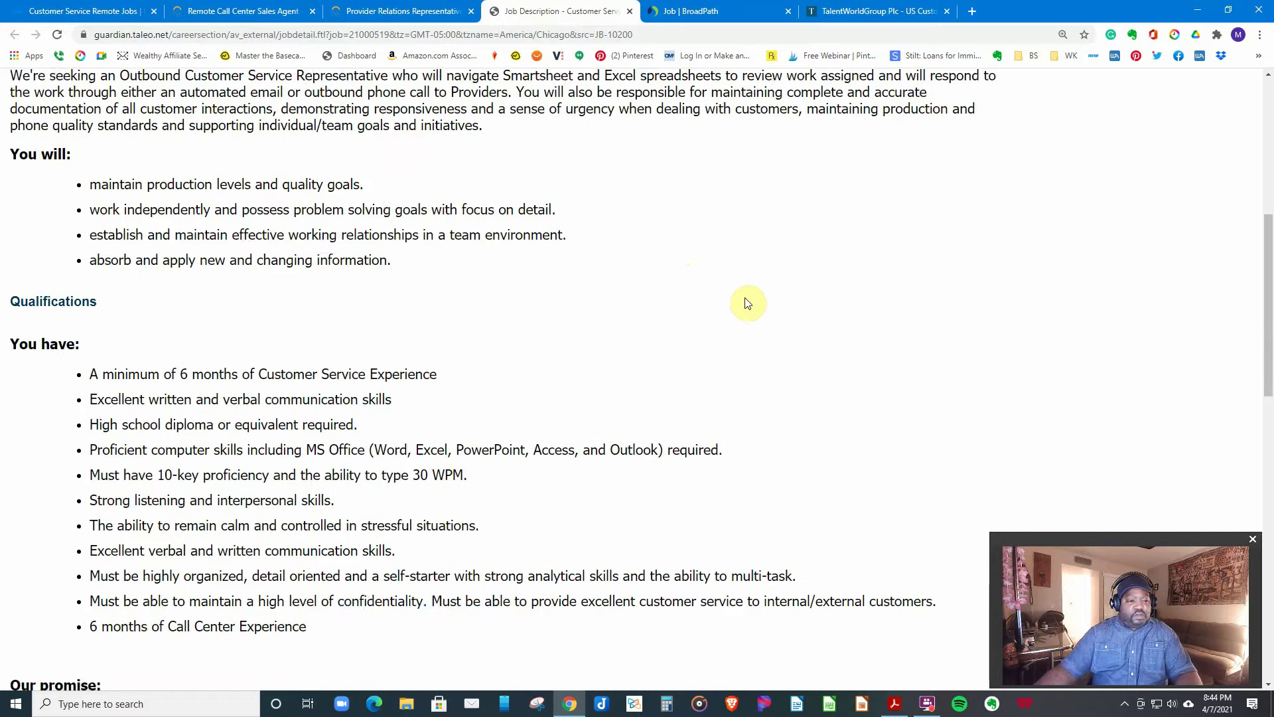
{"action": "scroll", "coordinate": [745, 301], "scroll_direction": "down", "scroll_amount": 1}
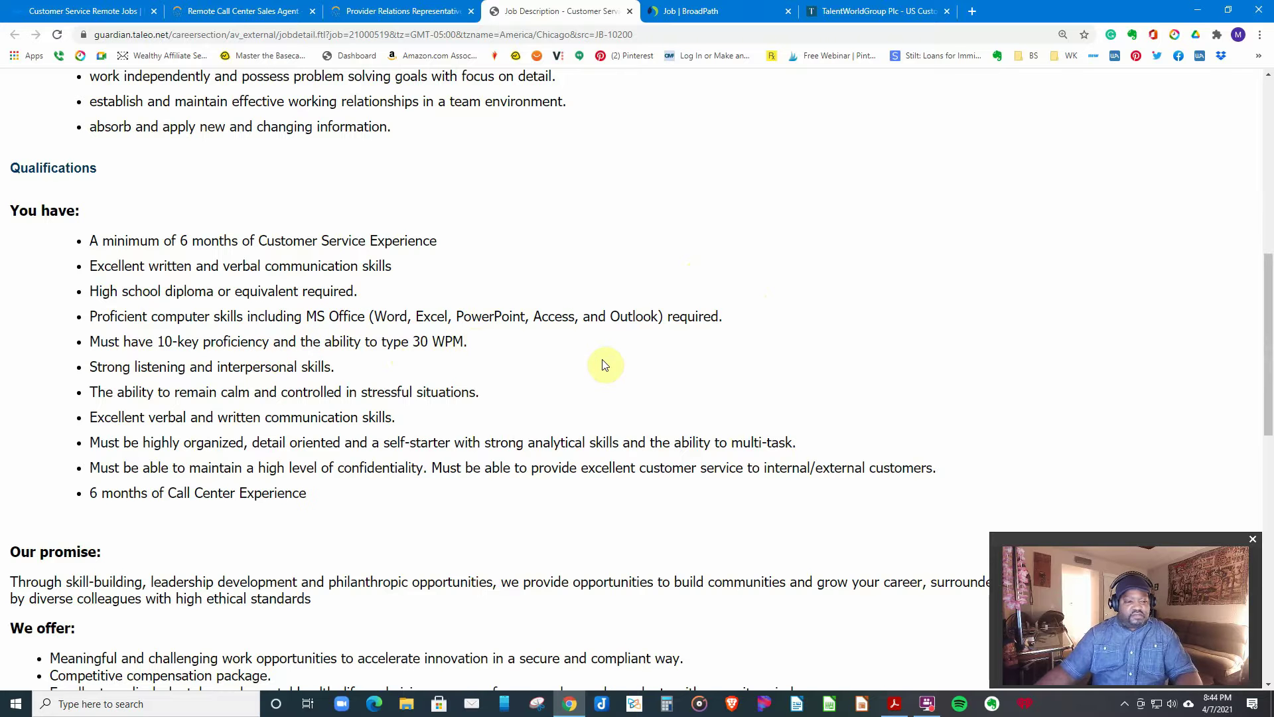
{"action": "scroll", "coordinate": [603, 362], "scroll_direction": "down", "scroll_amount": 1}
{"action": "scroll", "coordinate": [603, 361], "scroll_direction": "down", "scroll_amount": 1}
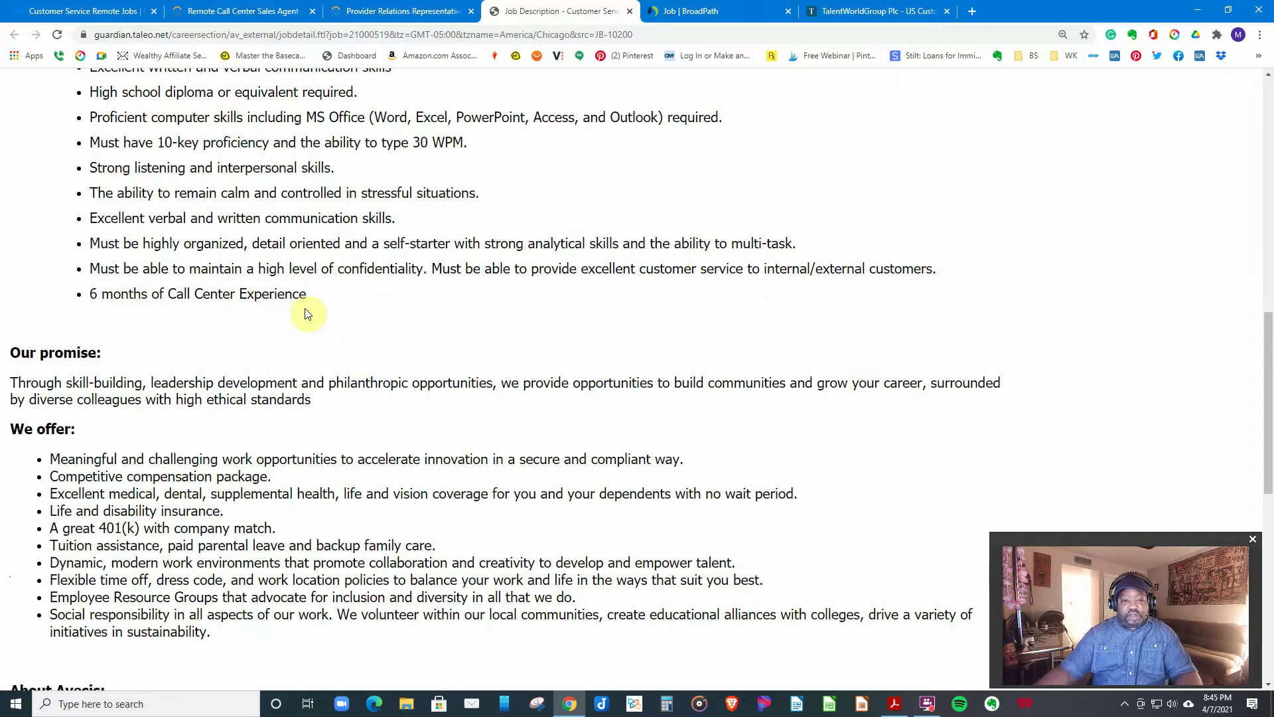
{"action": "scroll", "coordinate": [380, 316], "scroll_direction": "up", "scroll_amount": 1}
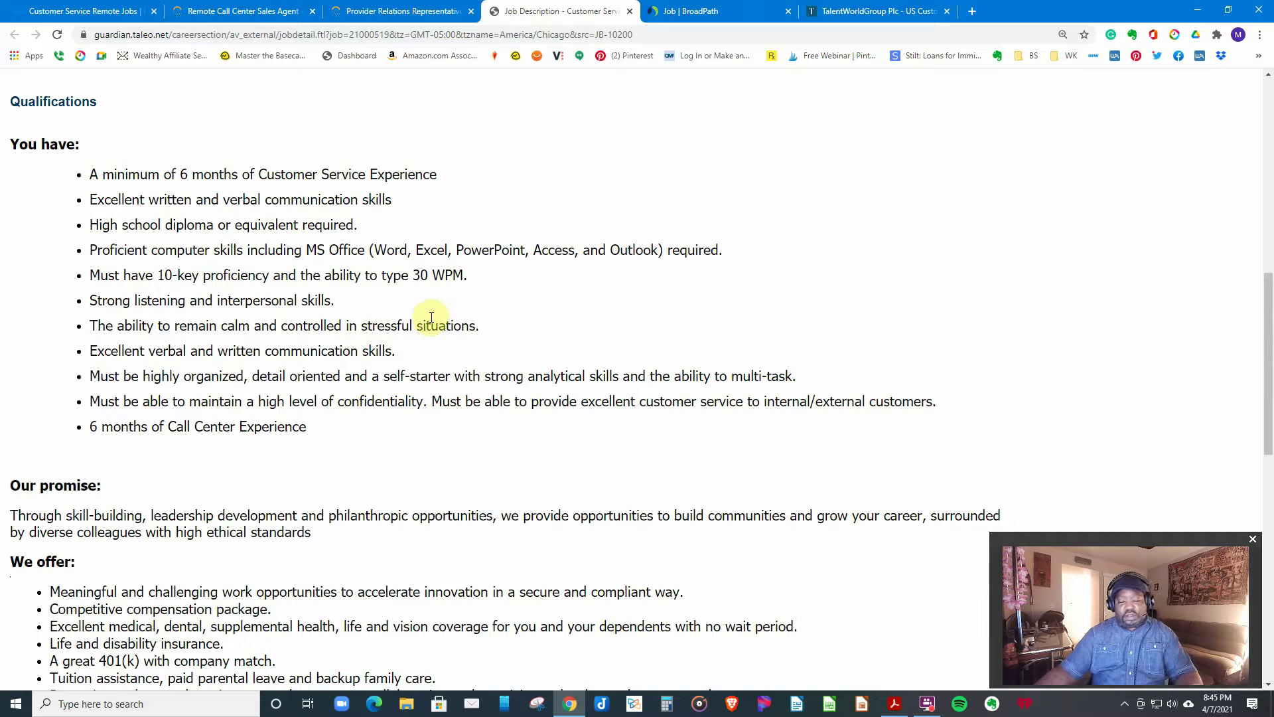
- Review the qualifications and benefits in BroadPath's job posting
{"action": "left_click", "coordinate": [730, 14]}
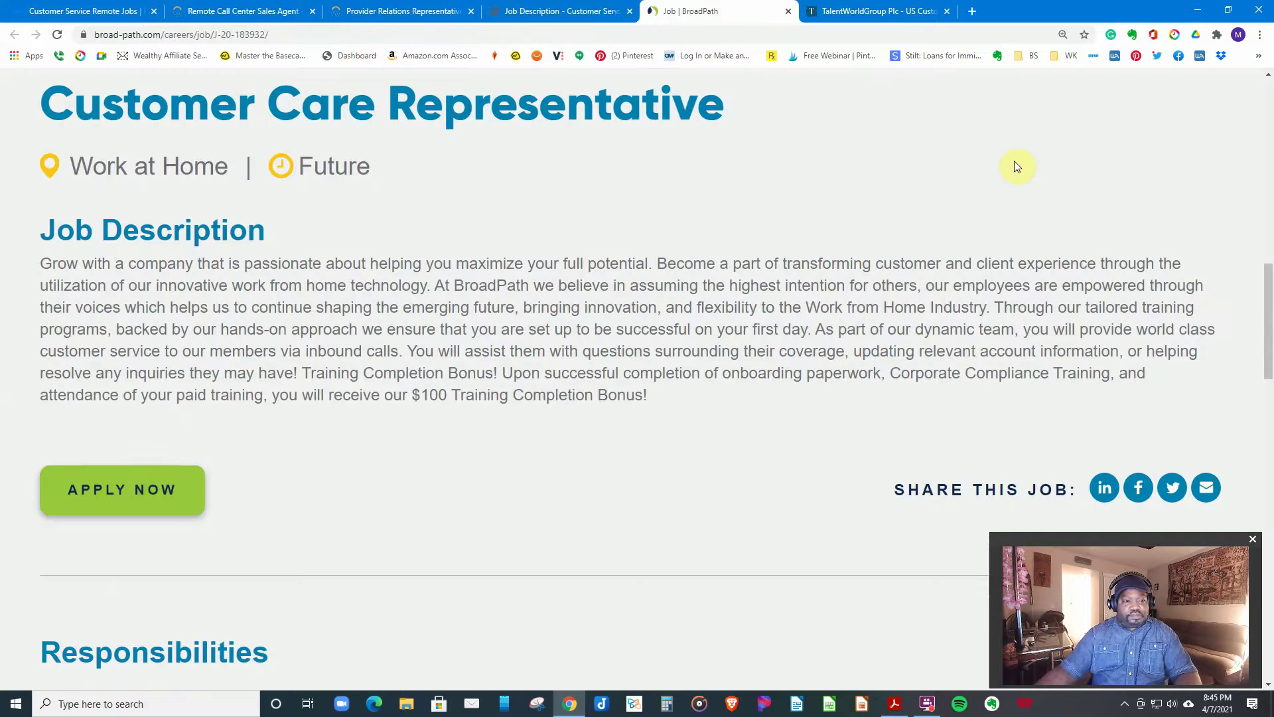
{"action": "scroll", "coordinate": [1008, 170], "scroll_direction": "up", "scroll_amount": 2}
{"action": "scroll", "coordinate": [1011, 160], "scroll_direction": "up", "scroll_amount": 2}
{"action": "scroll", "coordinate": [1012, 158], "scroll_direction": "up", "scroll_amount": 2}
{"action": "scroll", "coordinate": [1013, 159], "scroll_direction": "up", "scroll_amount": 3}
{"action": "scroll", "coordinate": [1012, 156], "scroll_direction": "up", "scroll_amount": 1}
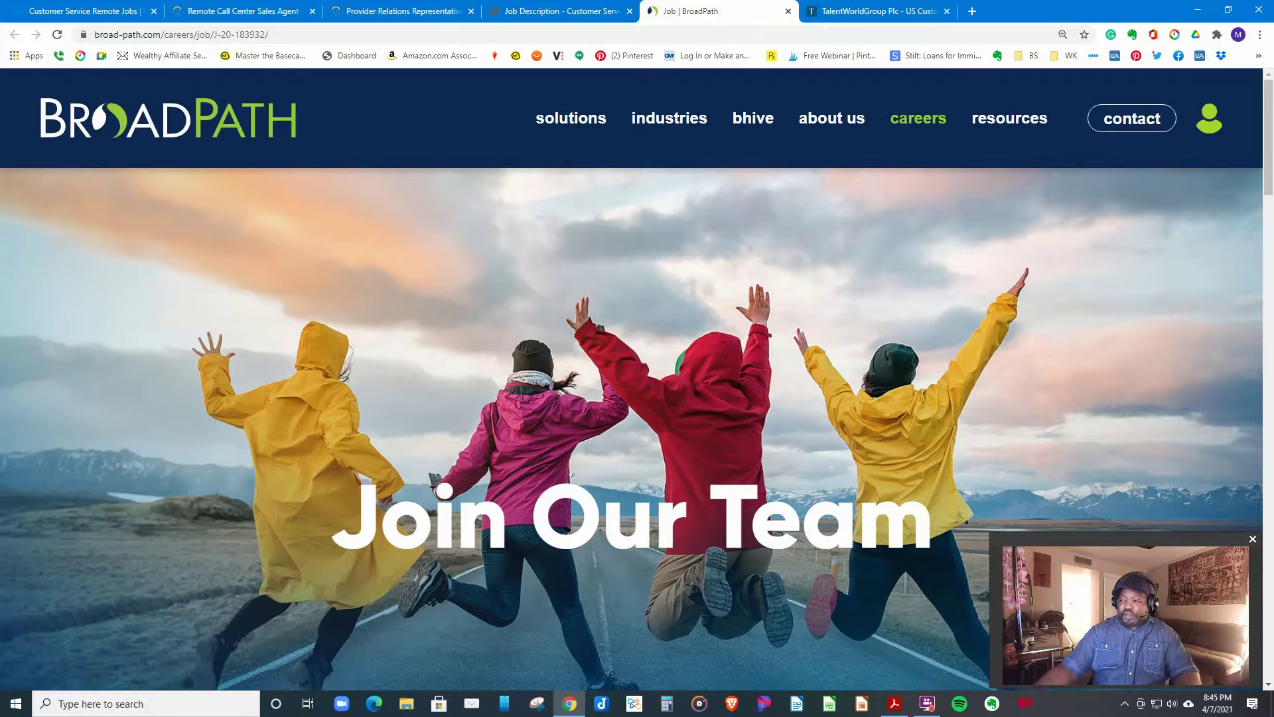
{"action": "scroll", "coordinate": [804, 267], "scroll_direction": "down", "scroll_amount": 2}
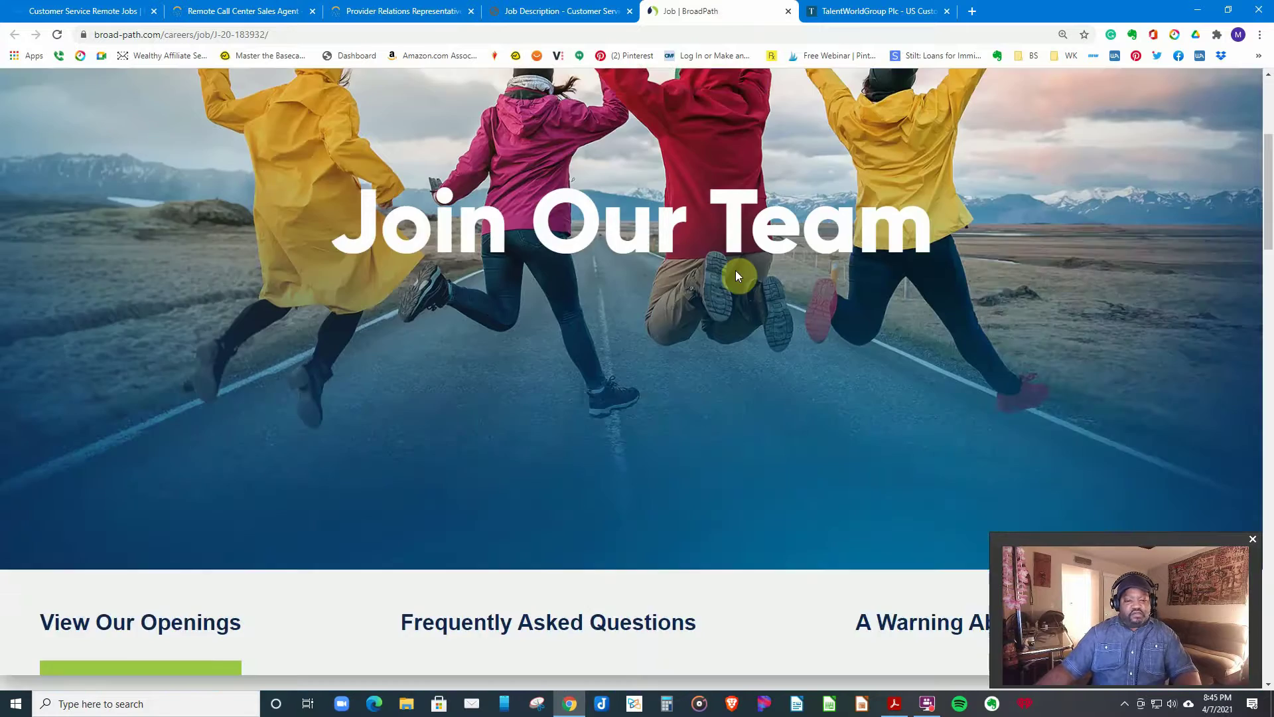
{"action": "scroll", "coordinate": [741, 267], "scroll_direction": "down", "scroll_amount": 3}
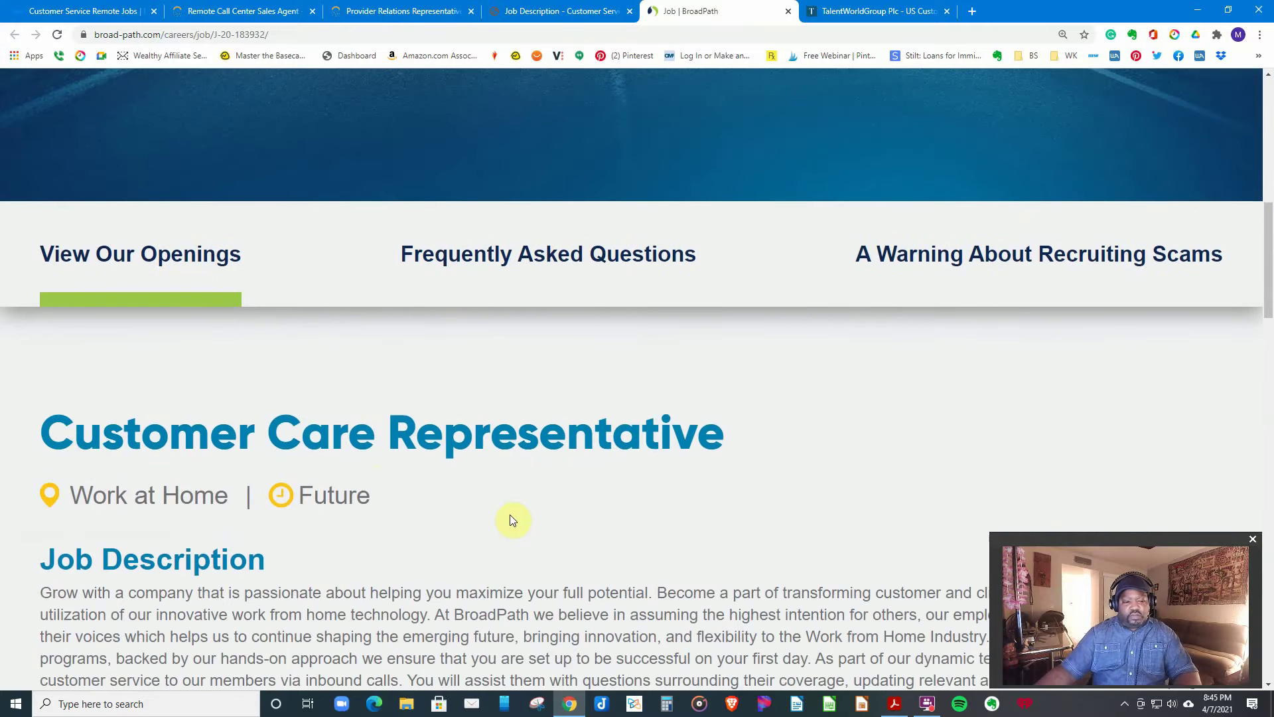
{"action": "scroll", "coordinate": [513, 502], "scroll_direction": "down", "scroll_amount": 3}
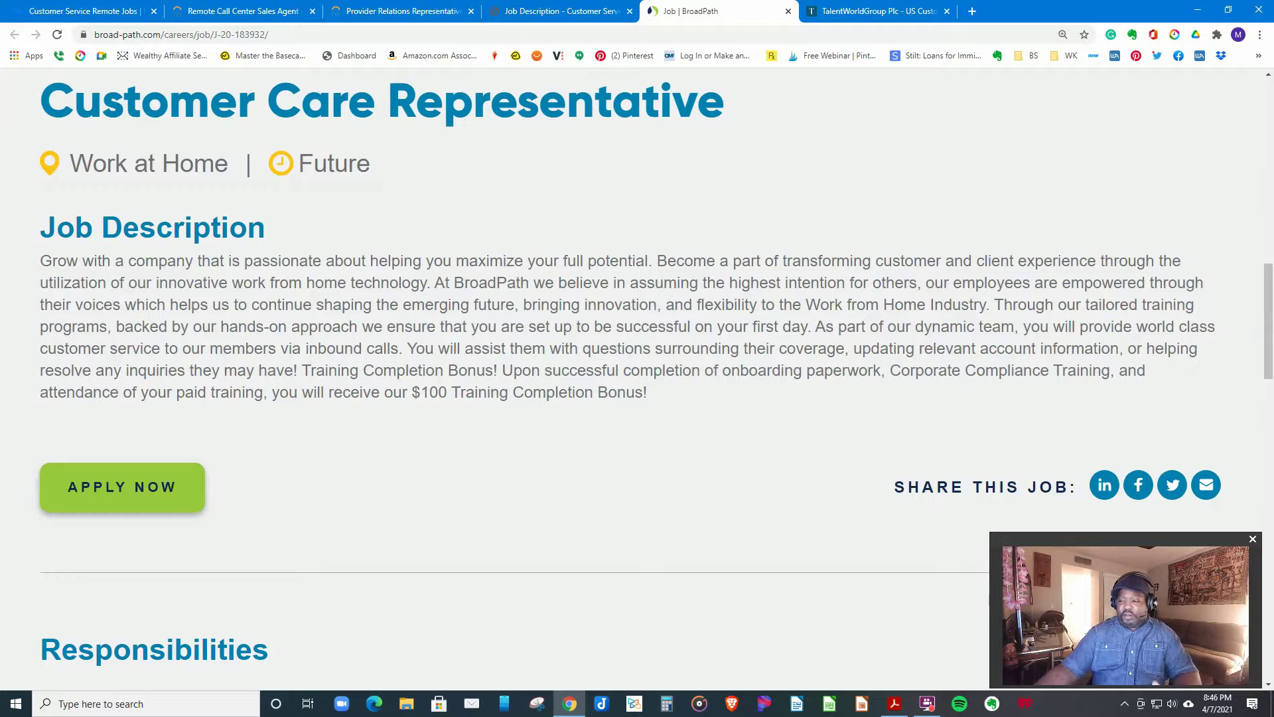
{"action": "scroll", "coordinate": [548, 425], "scroll_direction": "down", "scroll_amount": 3}
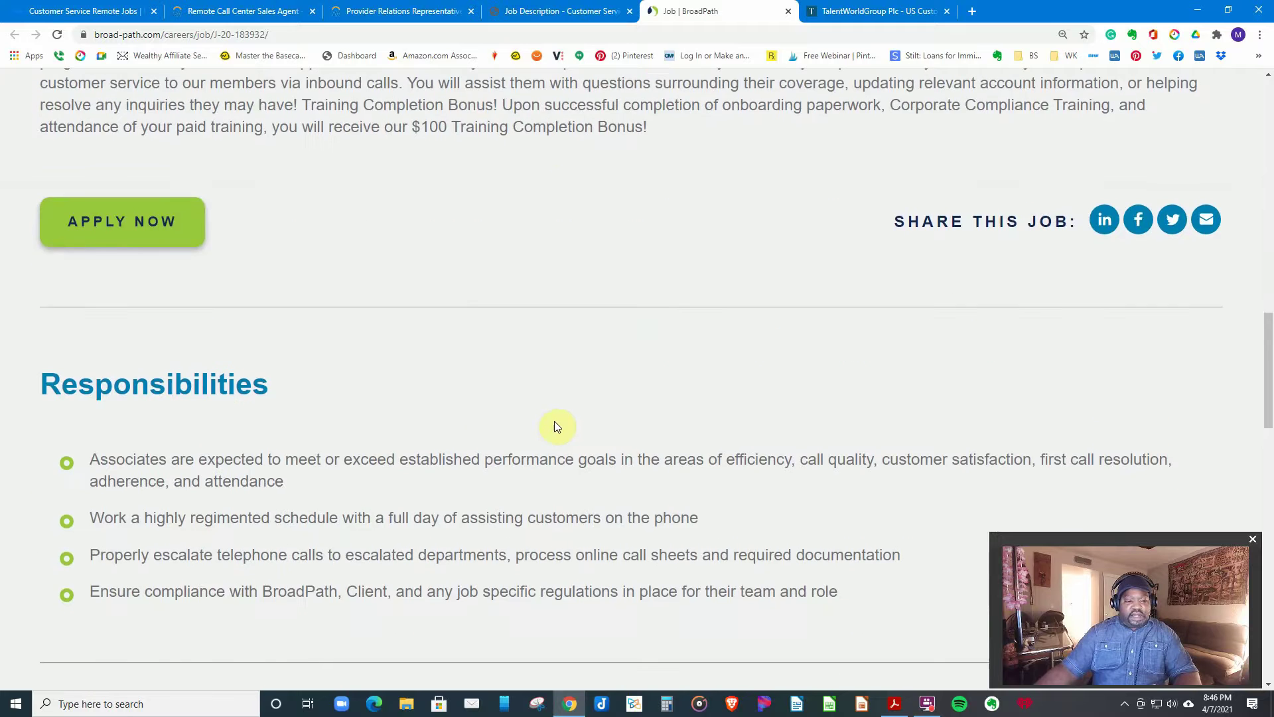
{"action": "scroll", "coordinate": [555, 426], "scroll_direction": "down", "scroll_amount": 2}
{"action": "scroll", "coordinate": [569, 421], "scroll_direction": "down", "scroll_amount": 2}
{"action": "scroll", "coordinate": [446, 435], "scroll_direction": "down", "scroll_amount": 1}
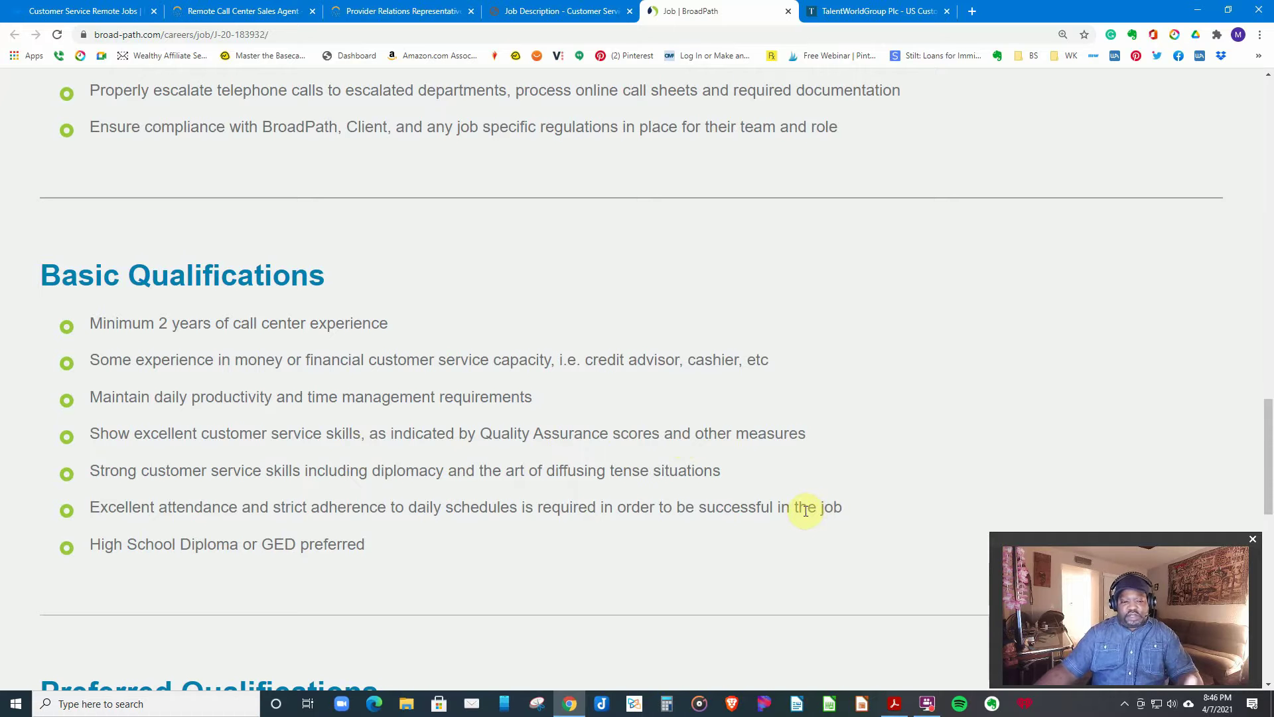
{"action": "scroll", "coordinate": [799, 523], "scroll_direction": "down", "scroll_amount": 2}
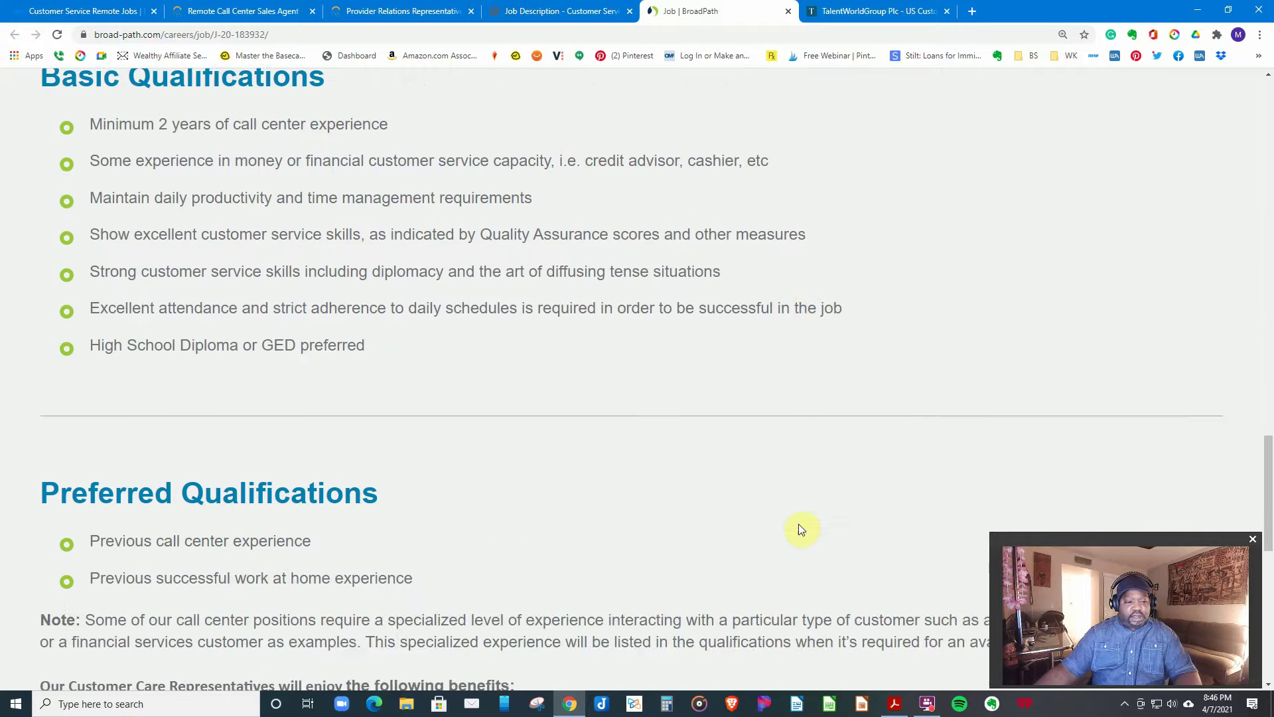
{"action": "scroll", "coordinate": [798, 524], "scroll_direction": "down", "scroll_amount": 1}
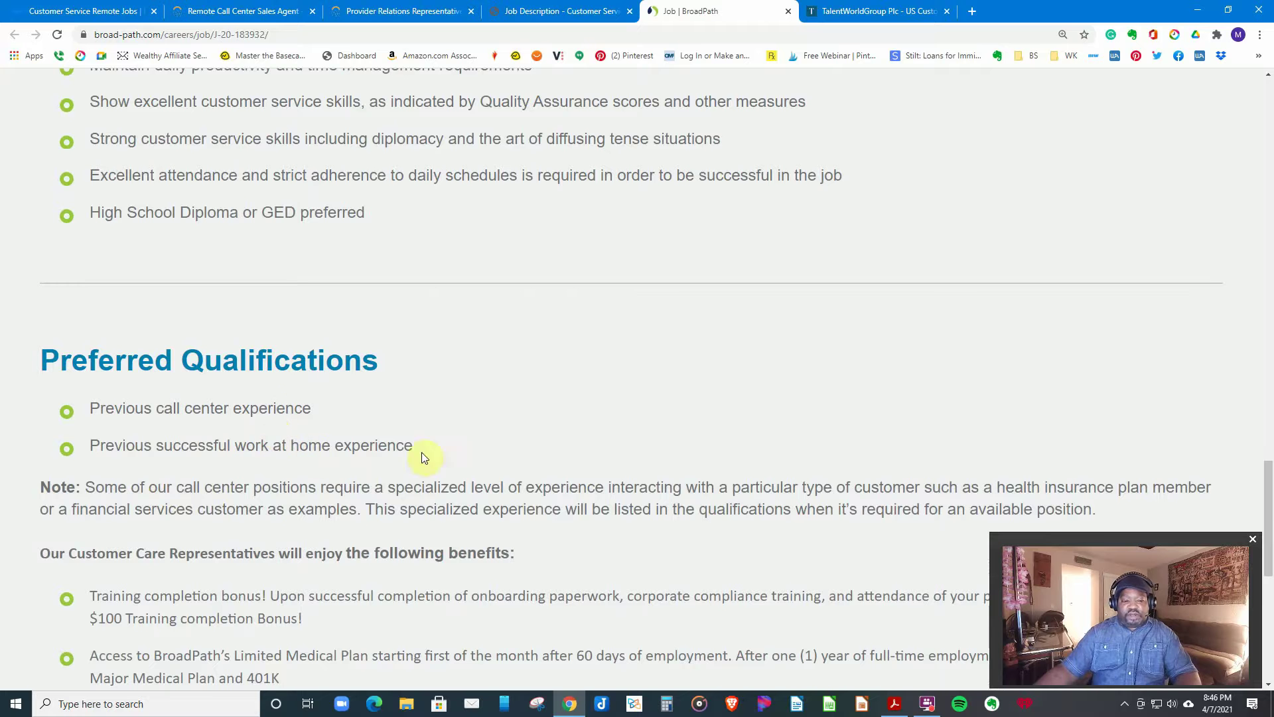
{"action": "scroll", "coordinate": [644, 485], "scroll_direction": "down", "scroll_amount": 1}
{"action": "scroll", "coordinate": [646, 476], "scroll_direction": "down", "scroll_amount": 2}
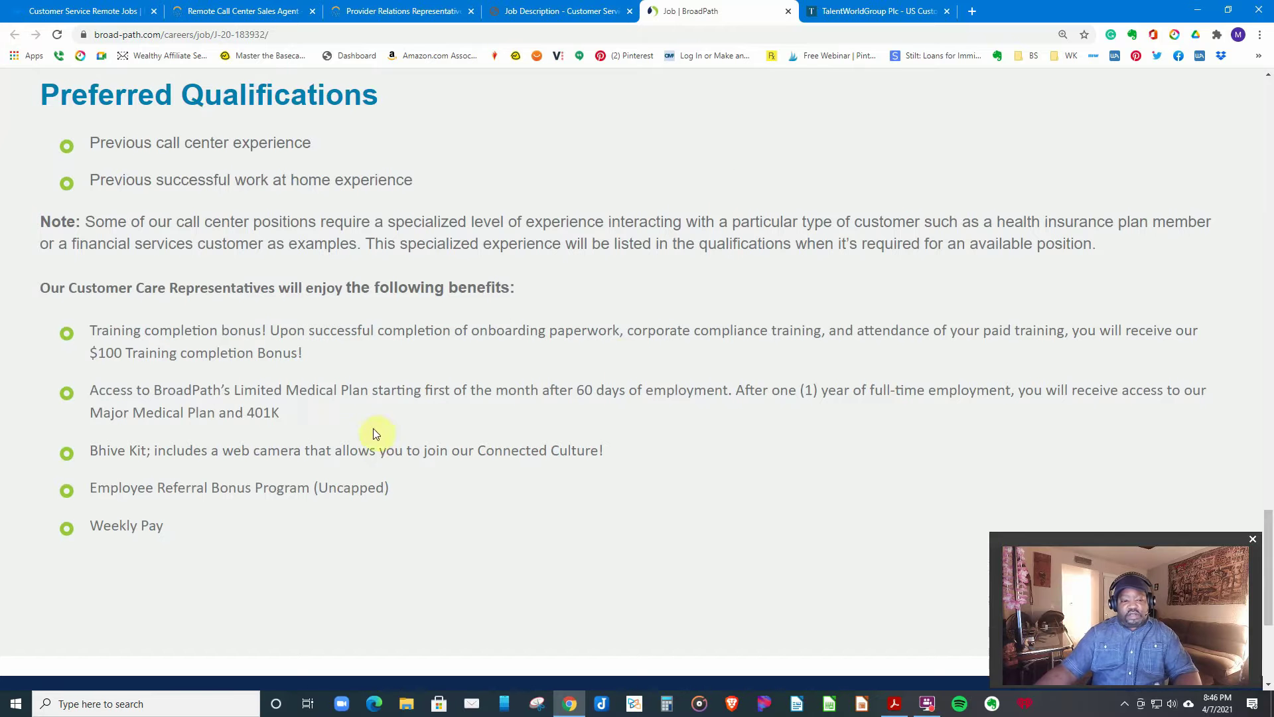
{"action": "scroll", "coordinate": [239, 493], "scroll_direction": "down", "scroll_amount": 1}
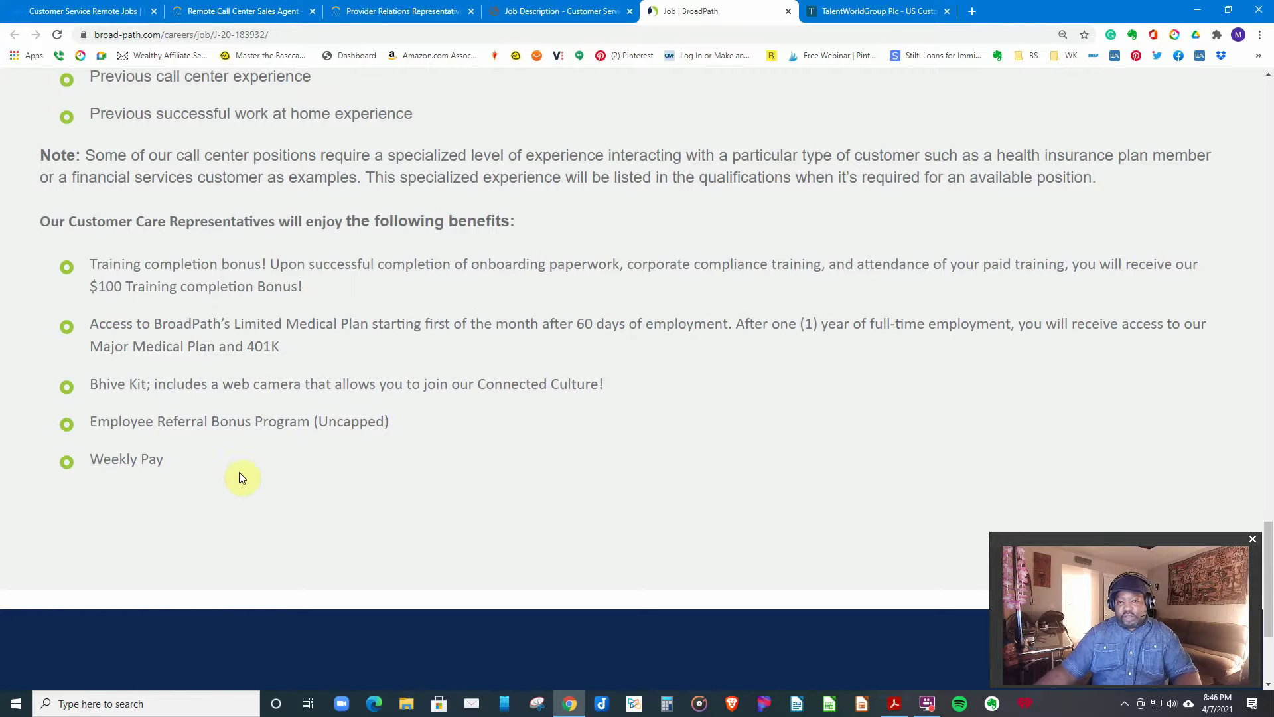
- Bring up TalentWorldGroup's US Customer Service Representative - Remote posting, dated 03/01/2021
{"action": "left_click", "coordinate": [872, 11]}
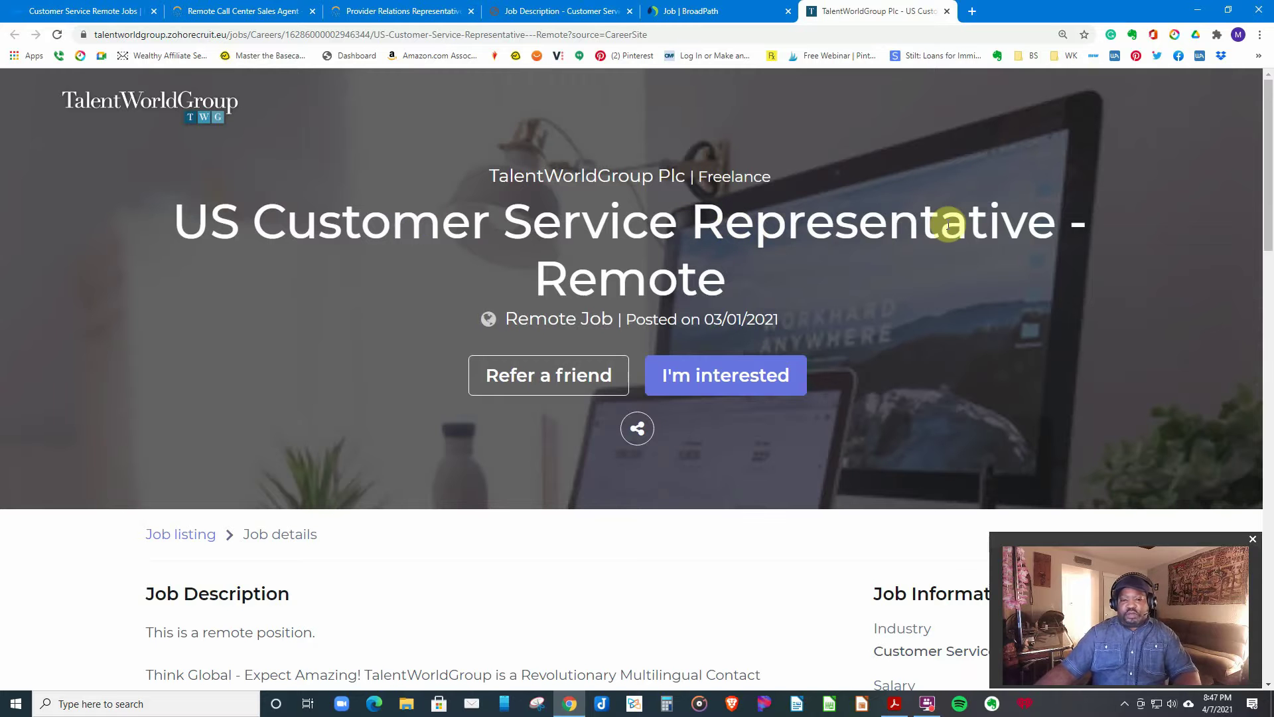
{"action": "scroll", "coordinate": [813, 325], "scroll_direction": "down", "scroll_amount": 3}
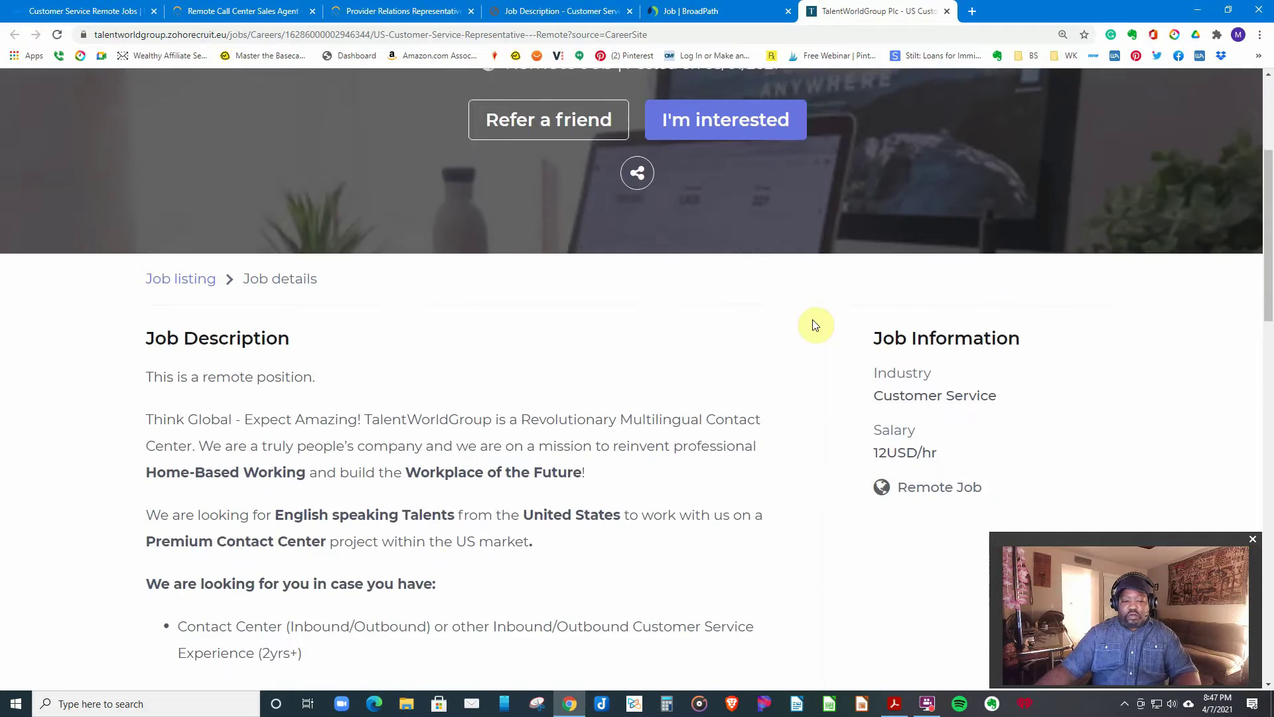
{"action": "scroll", "coordinate": [814, 325], "scroll_direction": "down", "scroll_amount": 1}
{"action": "scroll", "coordinate": [817, 321], "scroll_direction": "down", "scroll_amount": 1}
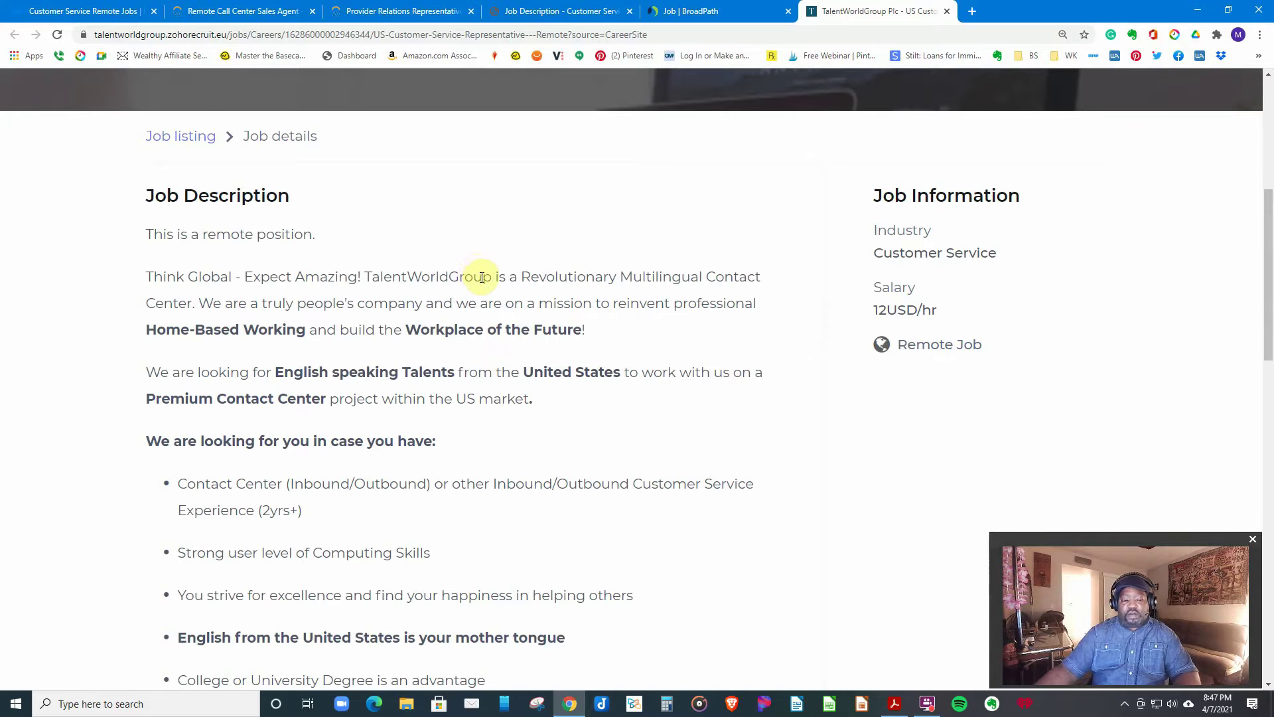
{"action": "scroll", "coordinate": [570, 395], "scroll_direction": "down", "scroll_amount": 2}
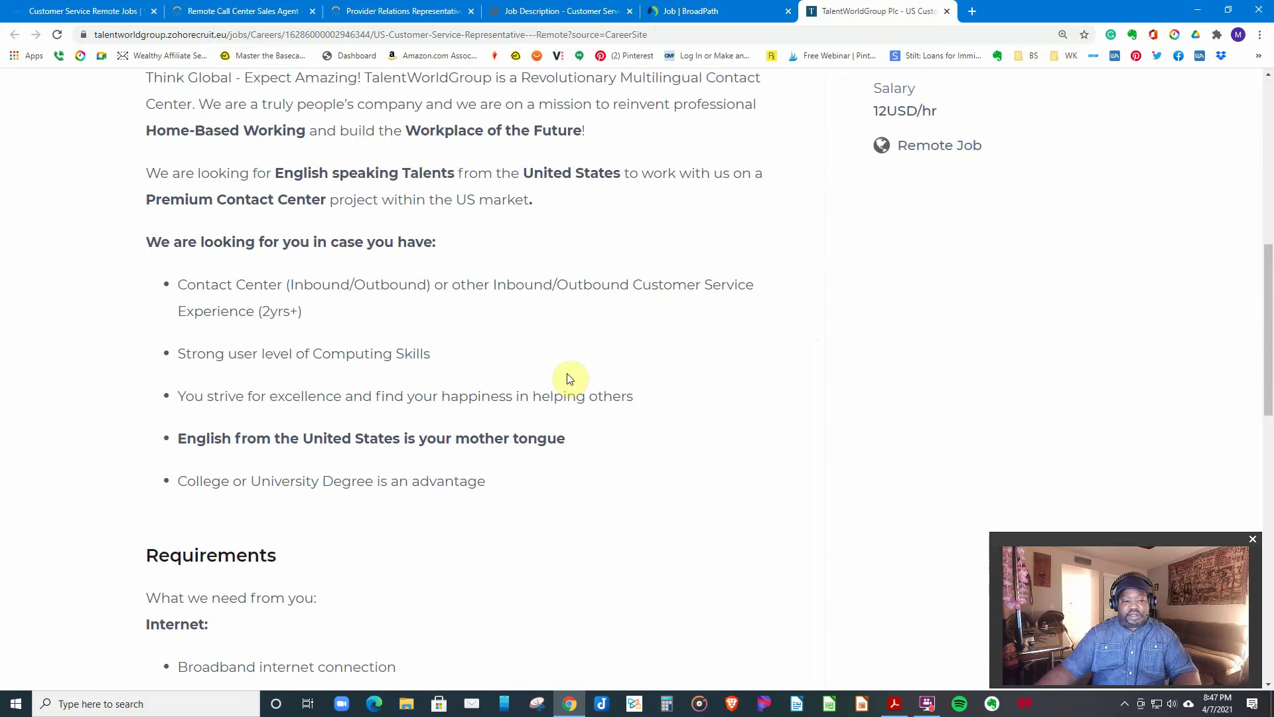
{"action": "scroll", "coordinate": [569, 379], "scroll_direction": "down", "scroll_amount": 1}
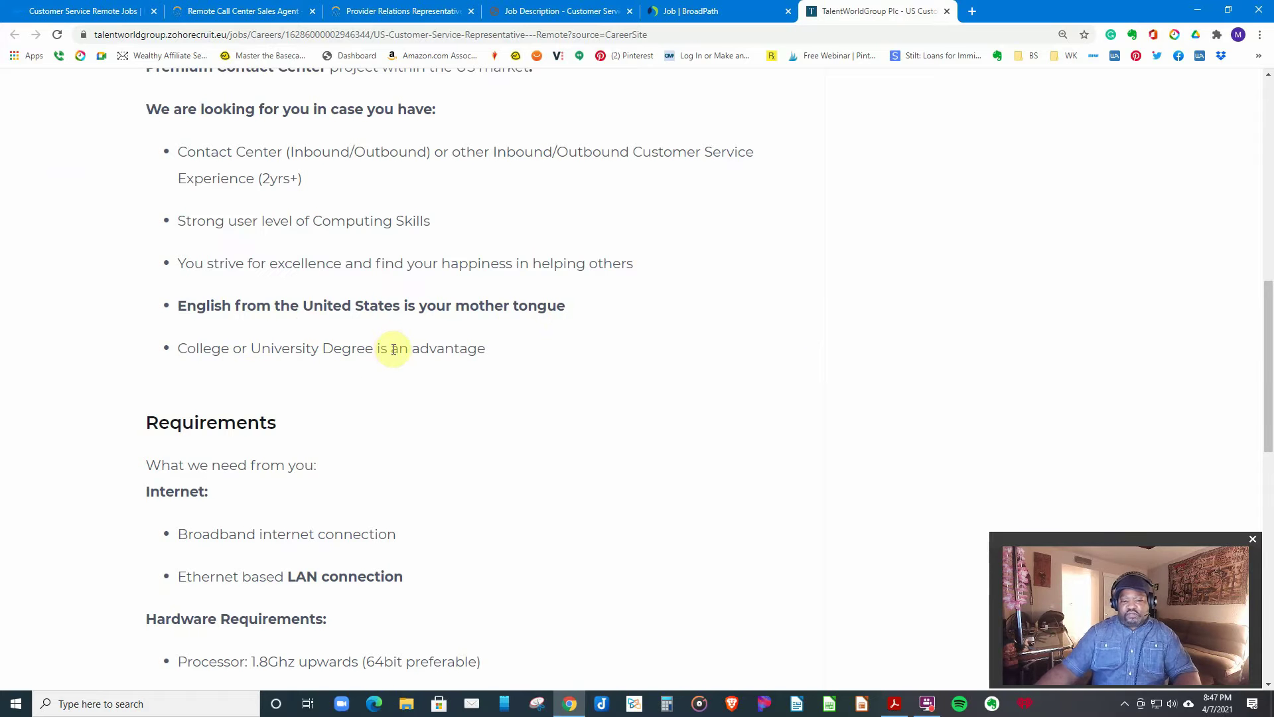
{"action": "scroll", "coordinate": [593, 395], "scroll_direction": "down", "scroll_amount": 1}
{"action": "scroll", "coordinate": [593, 396], "scroll_direction": "down", "scroll_amount": 2}
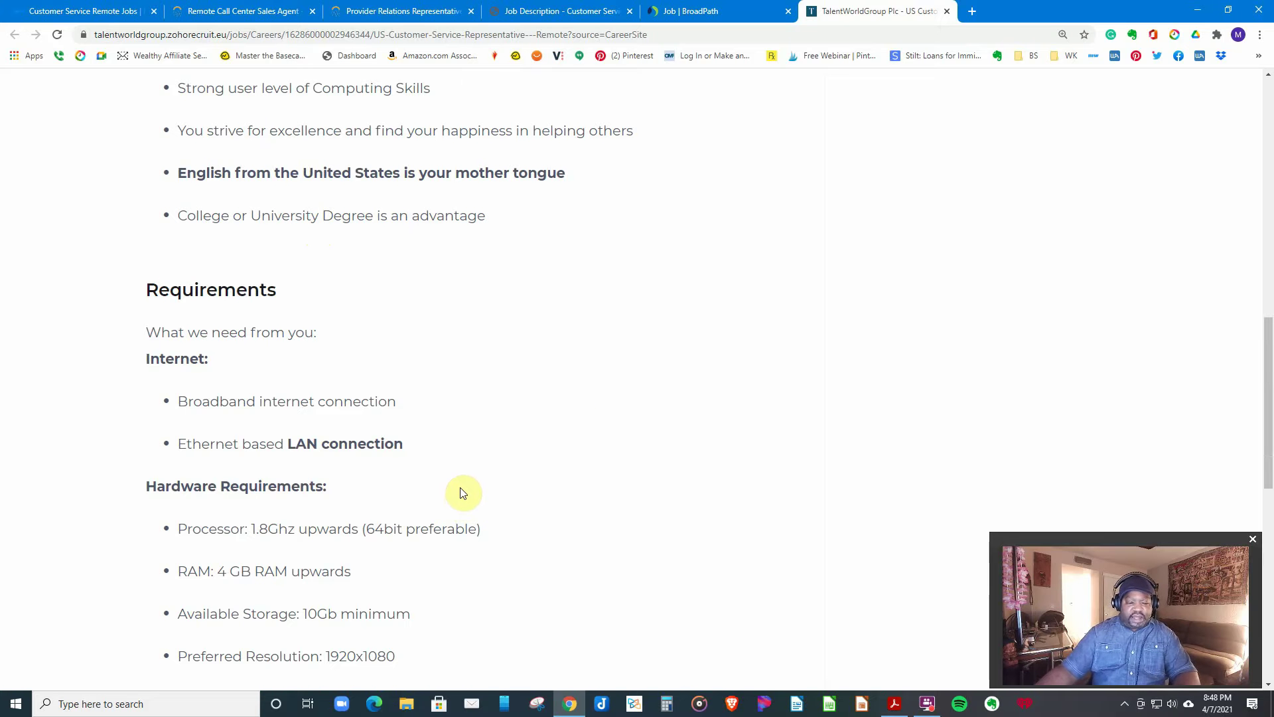
{"action": "scroll", "coordinate": [461, 493], "scroll_direction": "down", "scroll_amount": 2}
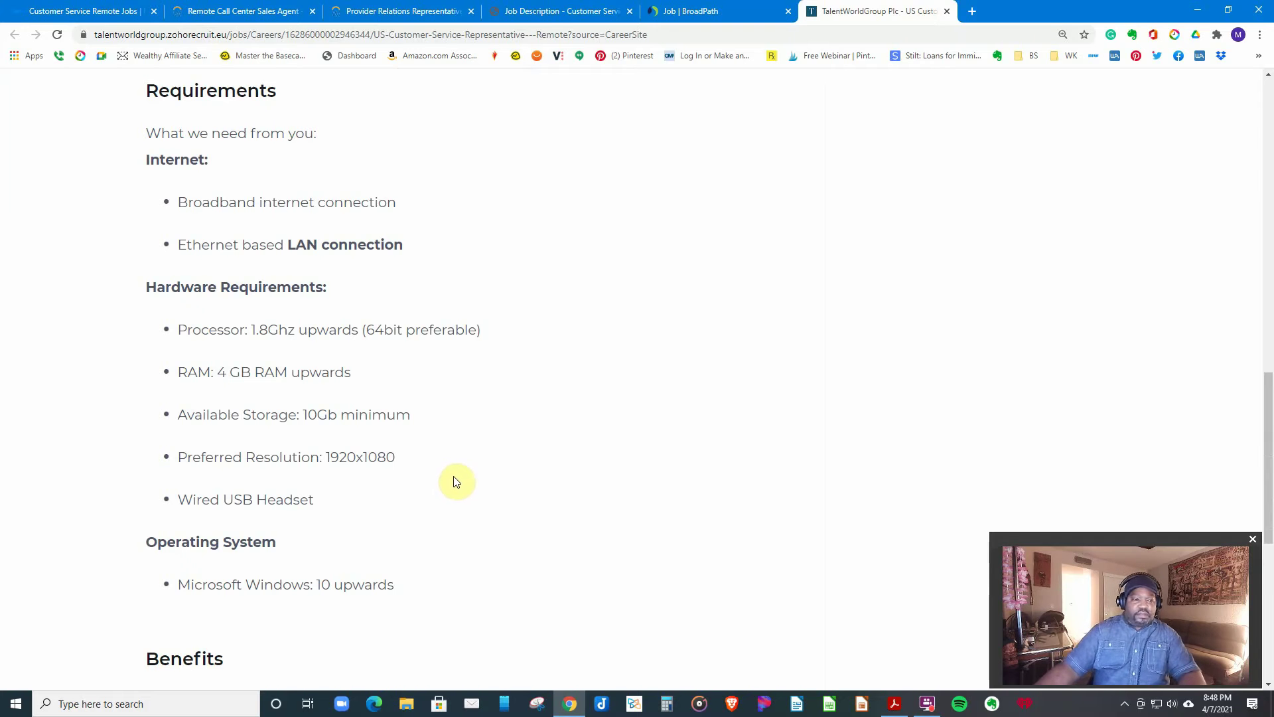
{"action": "scroll", "coordinate": [457, 474], "scroll_direction": "down", "scroll_amount": 2}
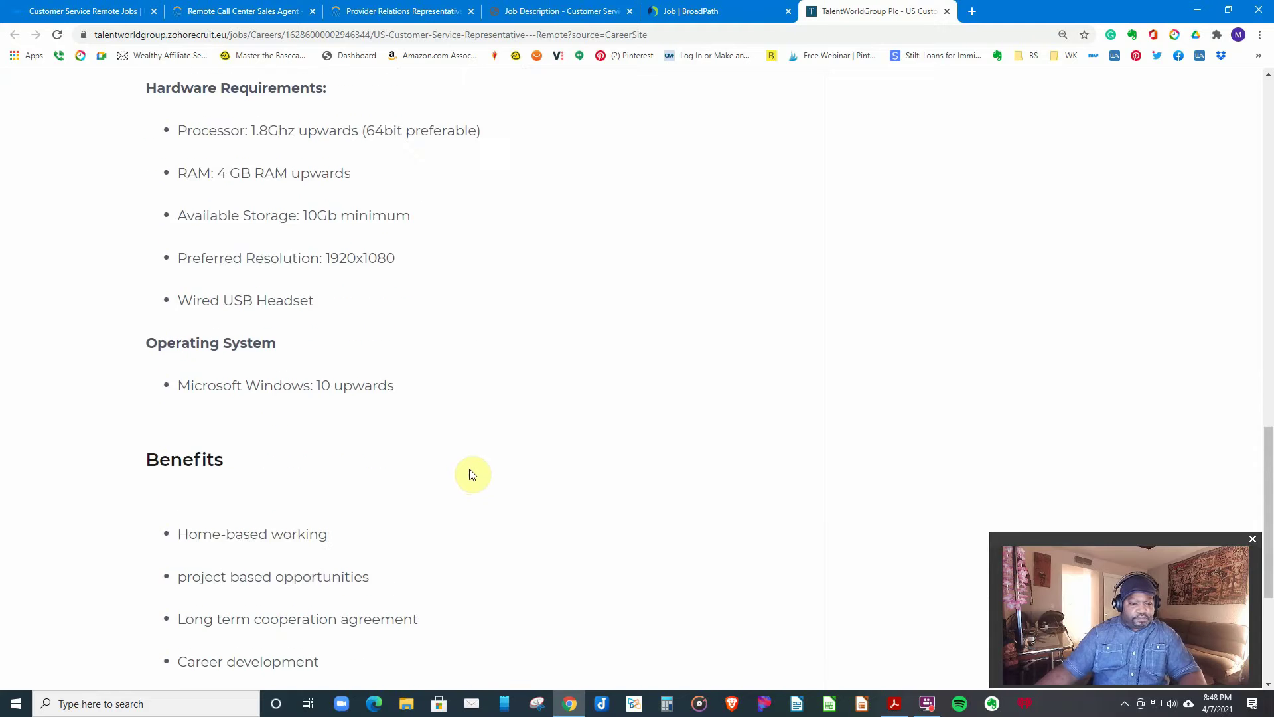
{"action": "scroll", "coordinate": [468, 474], "scroll_direction": "down", "scroll_amount": 2}
{"action": "scroll", "coordinate": [472, 470], "scroll_direction": "down", "scroll_amount": 1}
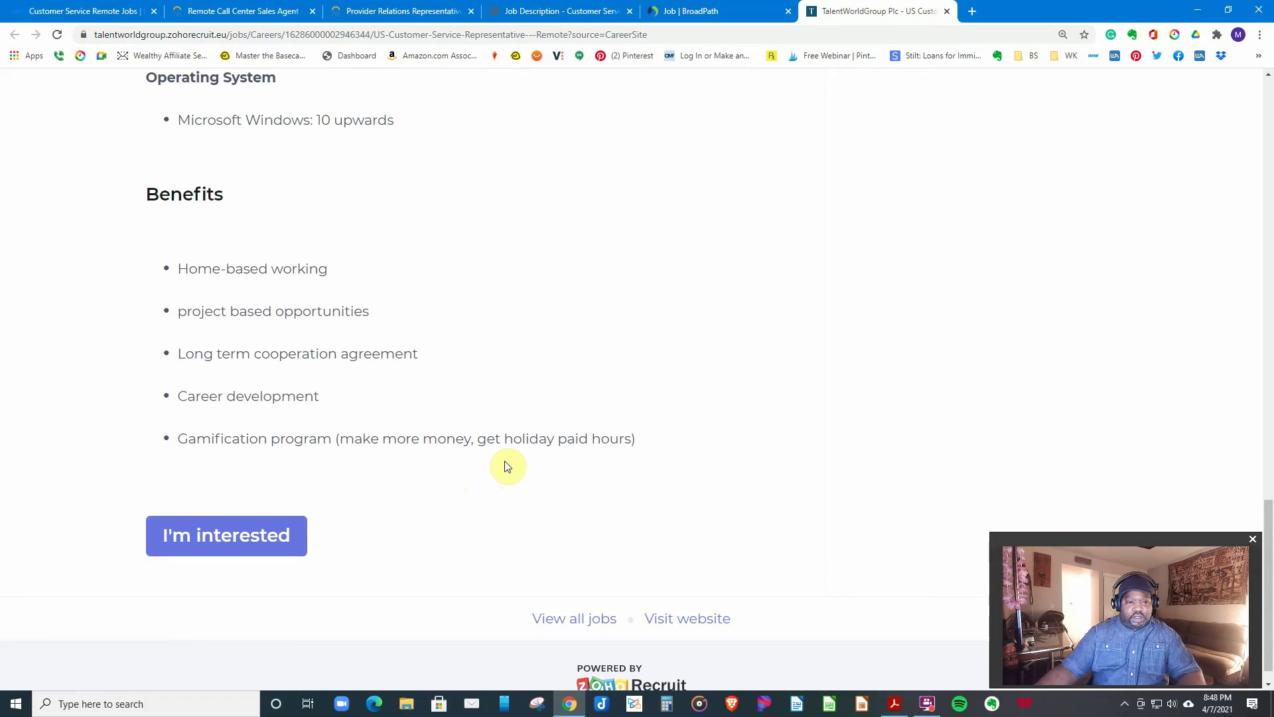
{"action": "scroll", "coordinate": [525, 463], "scroll_direction": "up", "scroll_amount": 3}
{"action": "scroll", "coordinate": [526, 461], "scroll_direction": "up", "scroll_amount": 1}
{"action": "scroll", "coordinate": [528, 459], "scroll_direction": "up", "scroll_amount": 1}
{"action": "scroll", "coordinate": [529, 459], "scroll_direction": "up", "scroll_amount": 1}
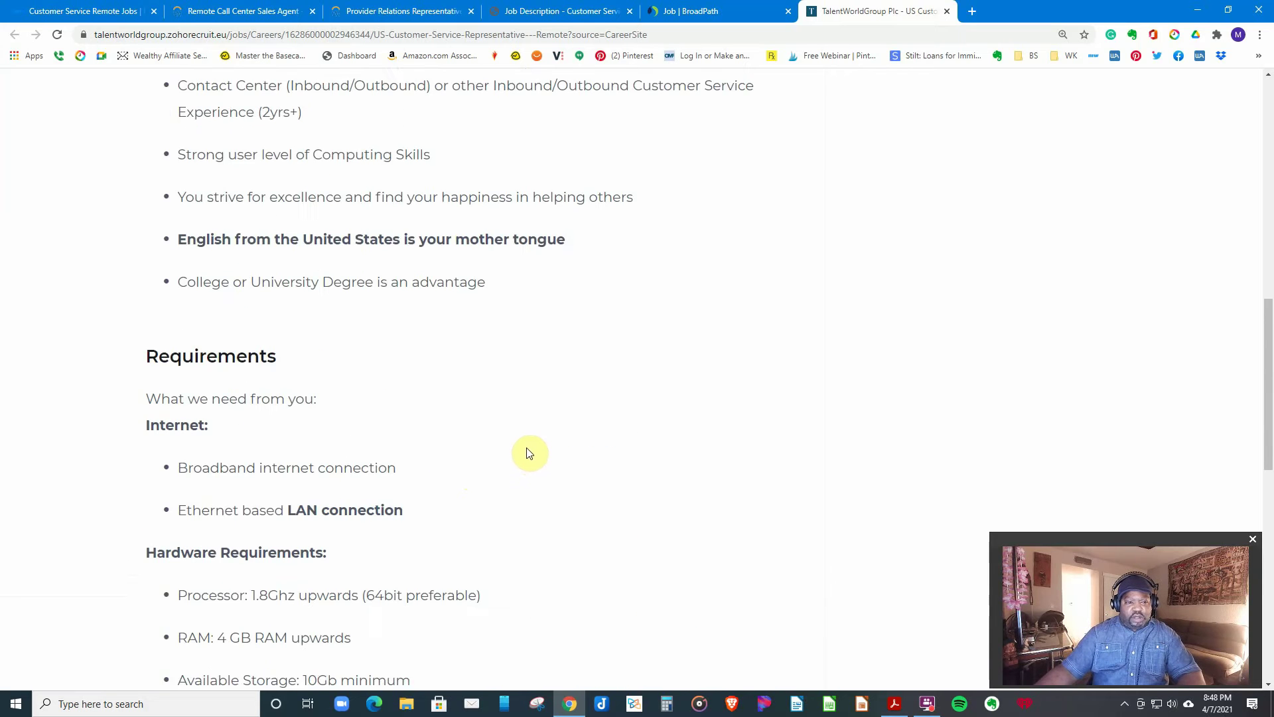
{"action": "scroll", "coordinate": [527, 453], "scroll_direction": "up", "scroll_amount": 2}
{"action": "scroll", "coordinate": [527, 454], "scroll_direction": "up", "scroll_amount": 2}
{"action": "scroll", "coordinate": [528, 454], "scroll_direction": "up", "scroll_amount": 1}
{"action": "scroll", "coordinate": [527, 453], "scroll_direction": "down", "scroll_amount": 2}
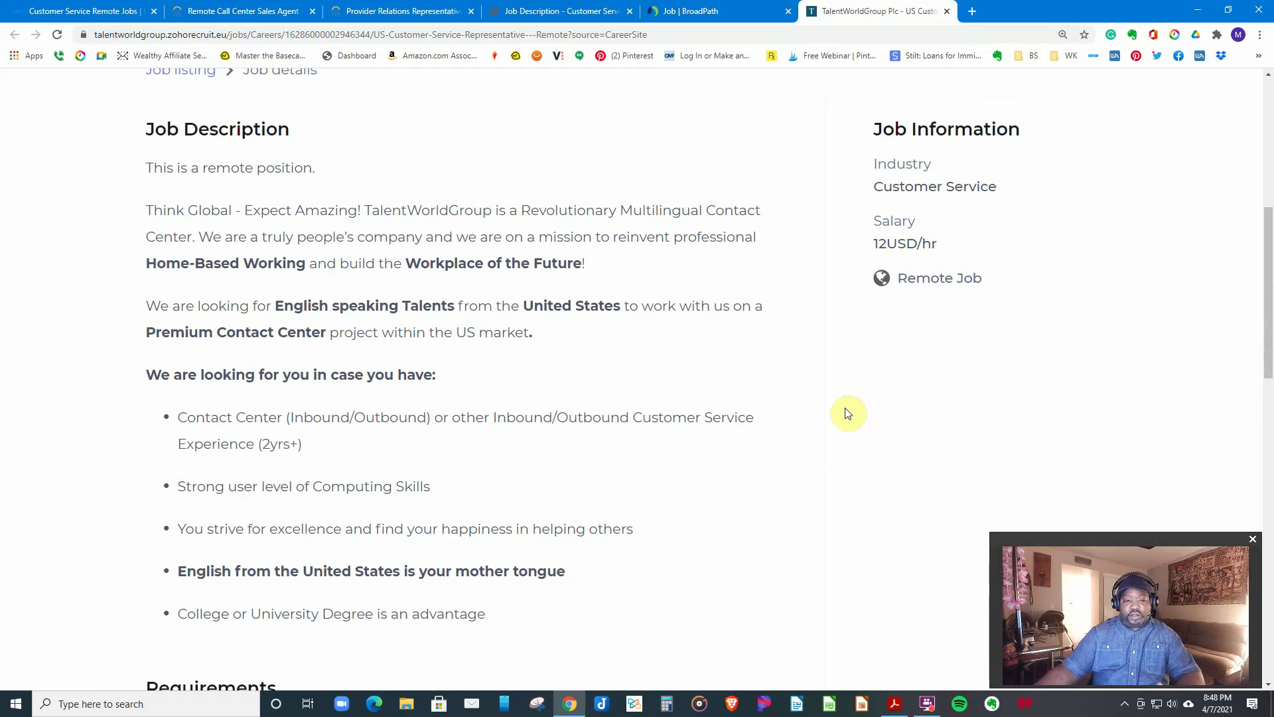
{"action": "scroll", "coordinate": [805, 415], "scroll_direction": "up", "scroll_amount": 3}
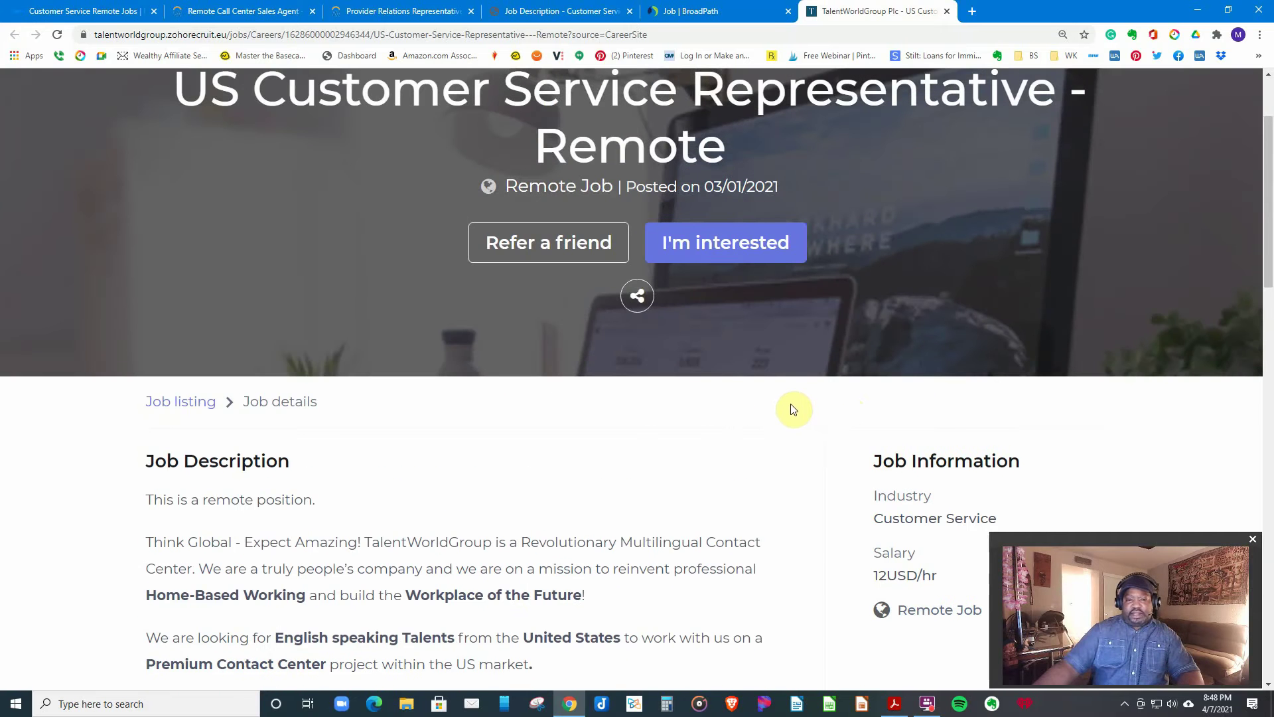
{"action": "scroll", "coordinate": [777, 415], "scroll_direction": "up", "scroll_amount": 1}
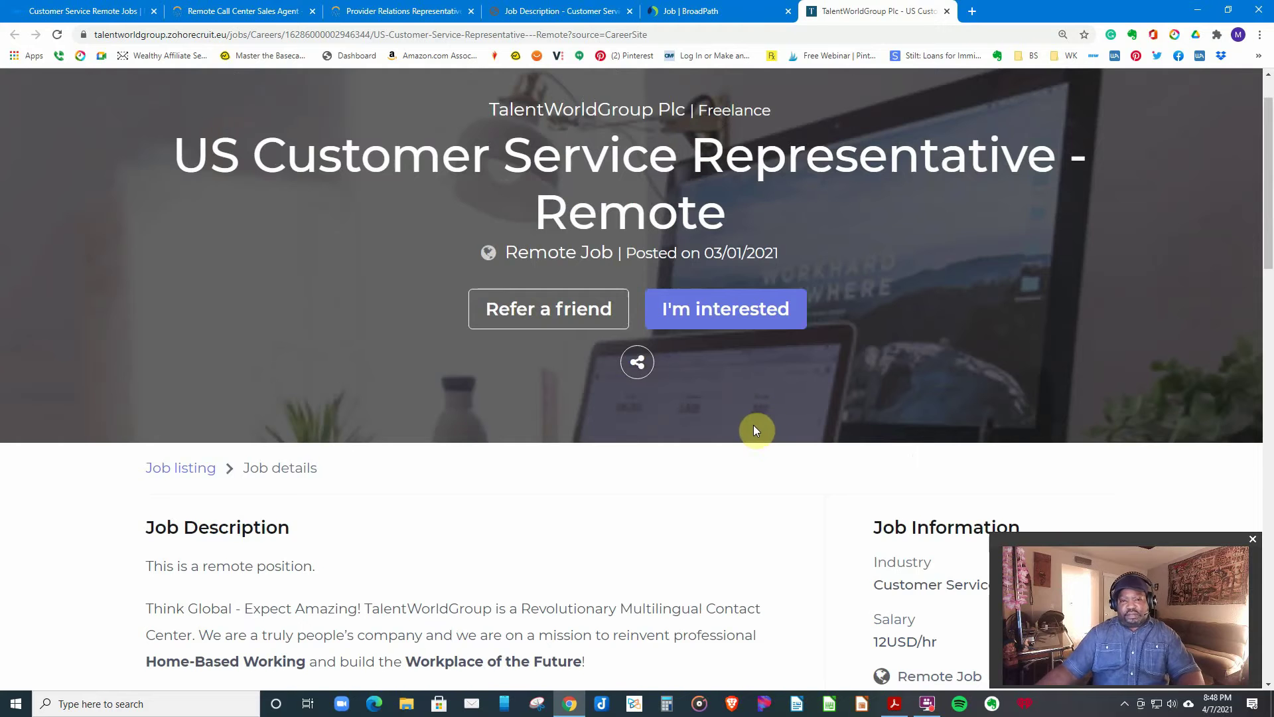
{"action": "scroll", "coordinate": [756, 419], "scroll_direction": "down", "scroll_amount": 3}
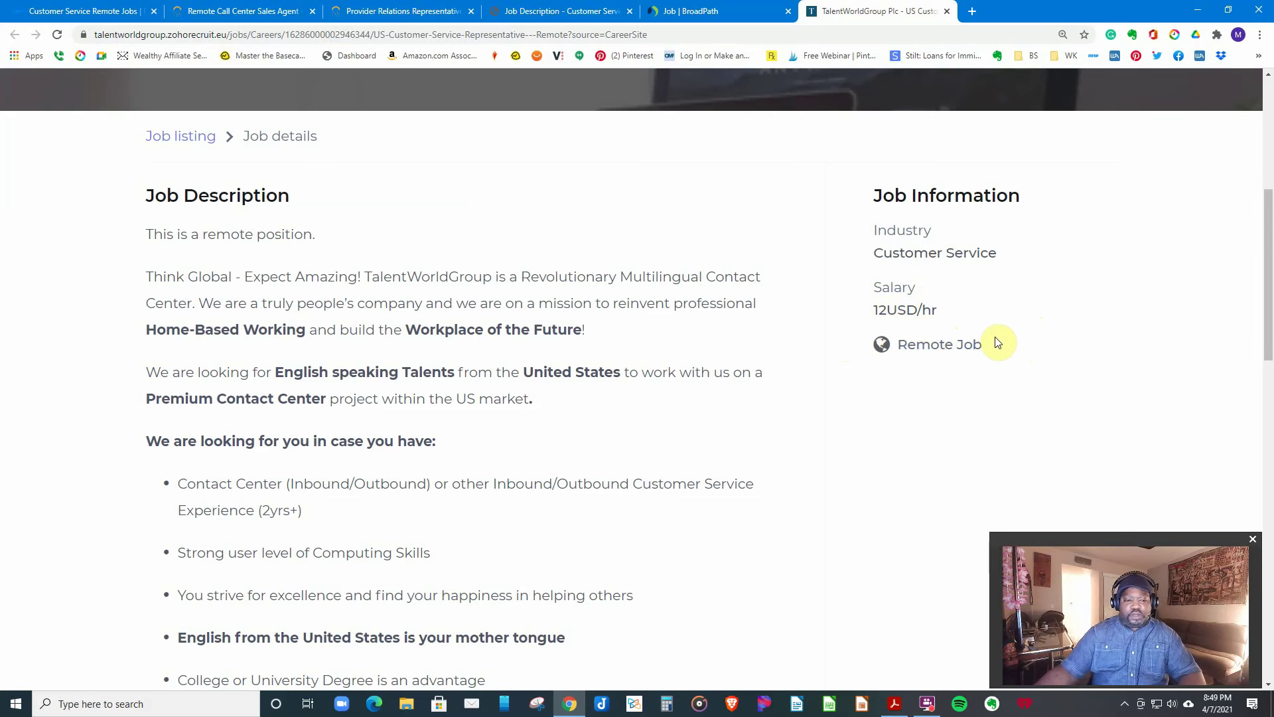
{"action": "scroll", "coordinate": [984, 341], "scroll_direction": "down", "scroll_amount": 2}
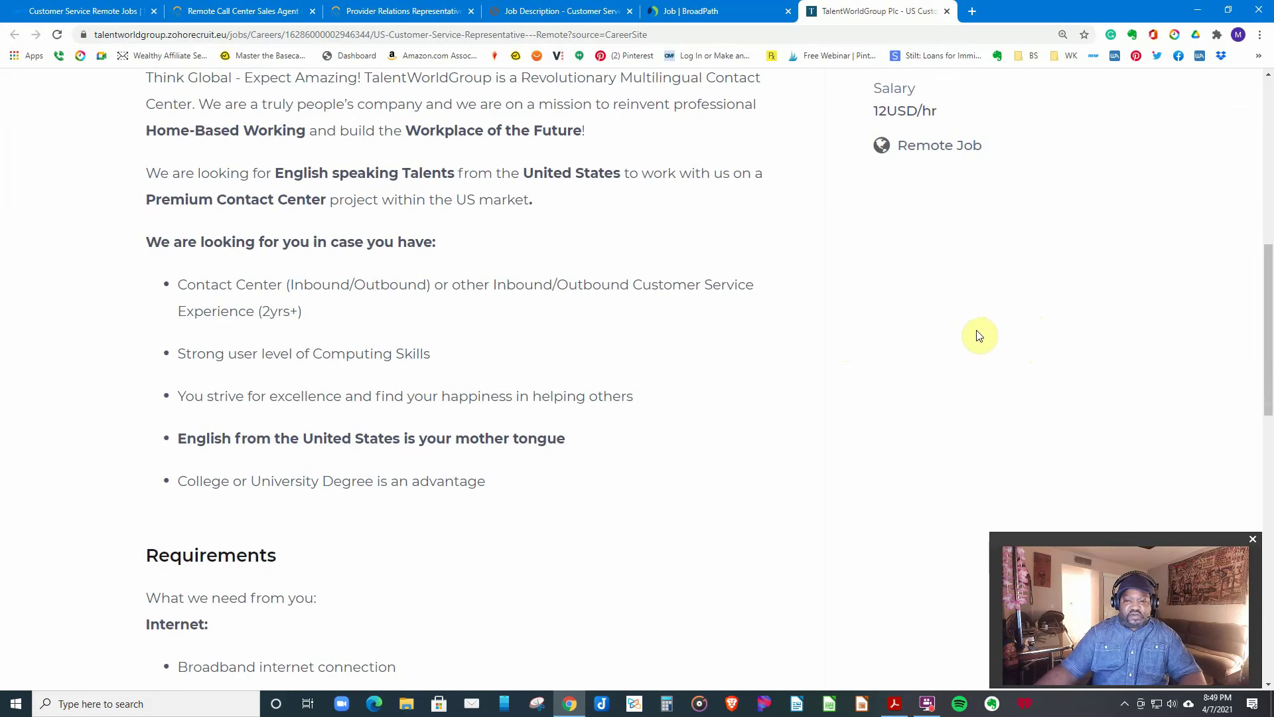
{"action": "scroll", "coordinate": [628, 227], "scroll_direction": "up", "scroll_amount": 3}
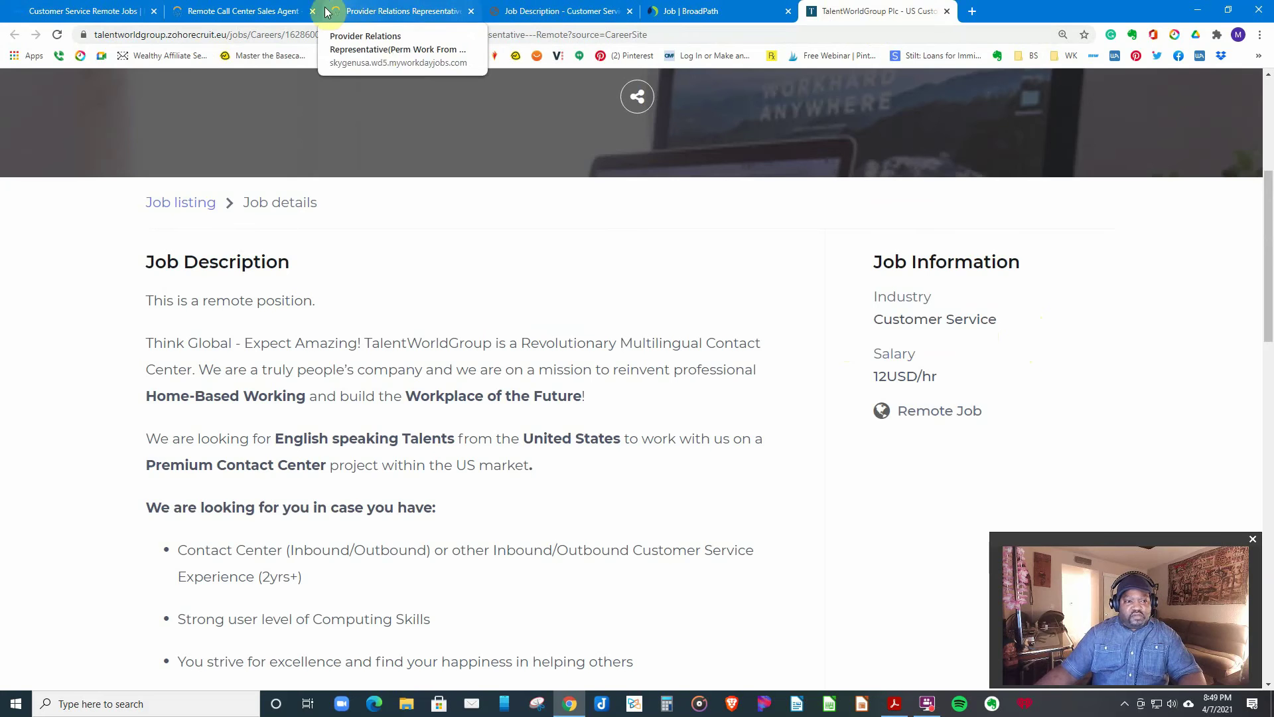
- Return to the Moody Work Customer Service Remote Jobs article, scrolled to its header
{"action": "left_click", "coordinate": [100, 11]}
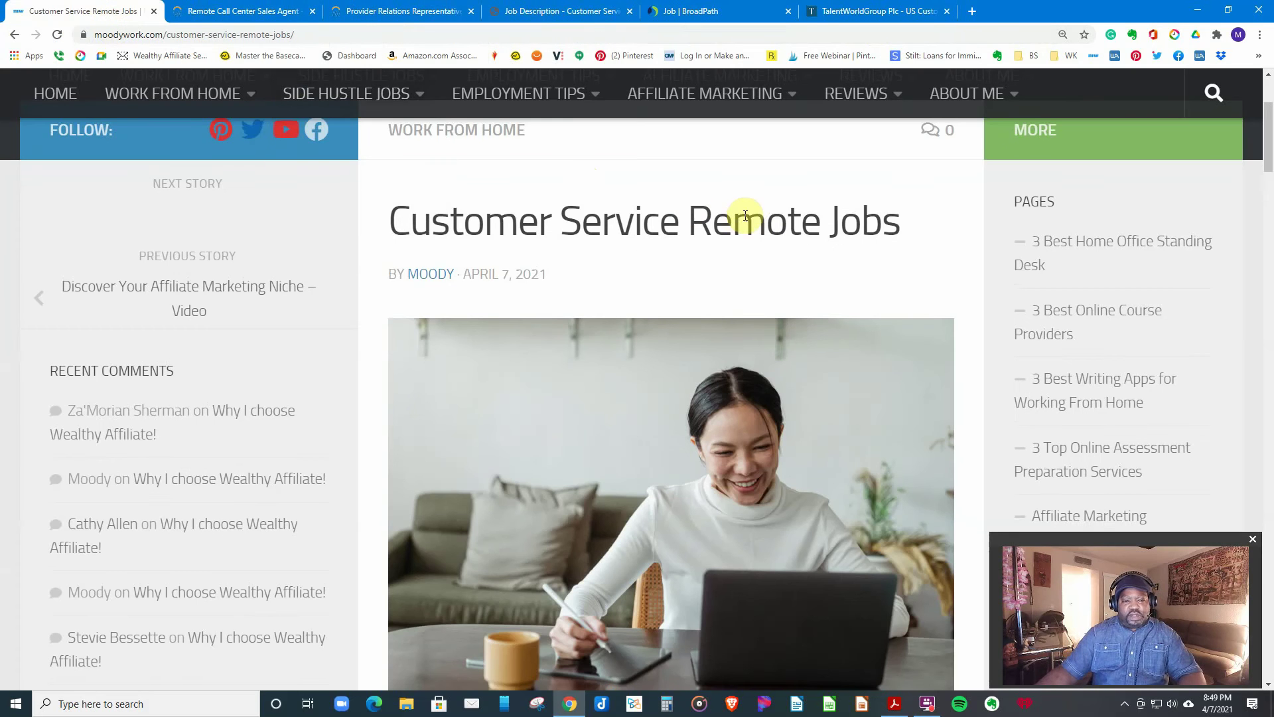
{"action": "scroll", "coordinate": [752, 211], "scroll_direction": "up", "scroll_amount": 2}
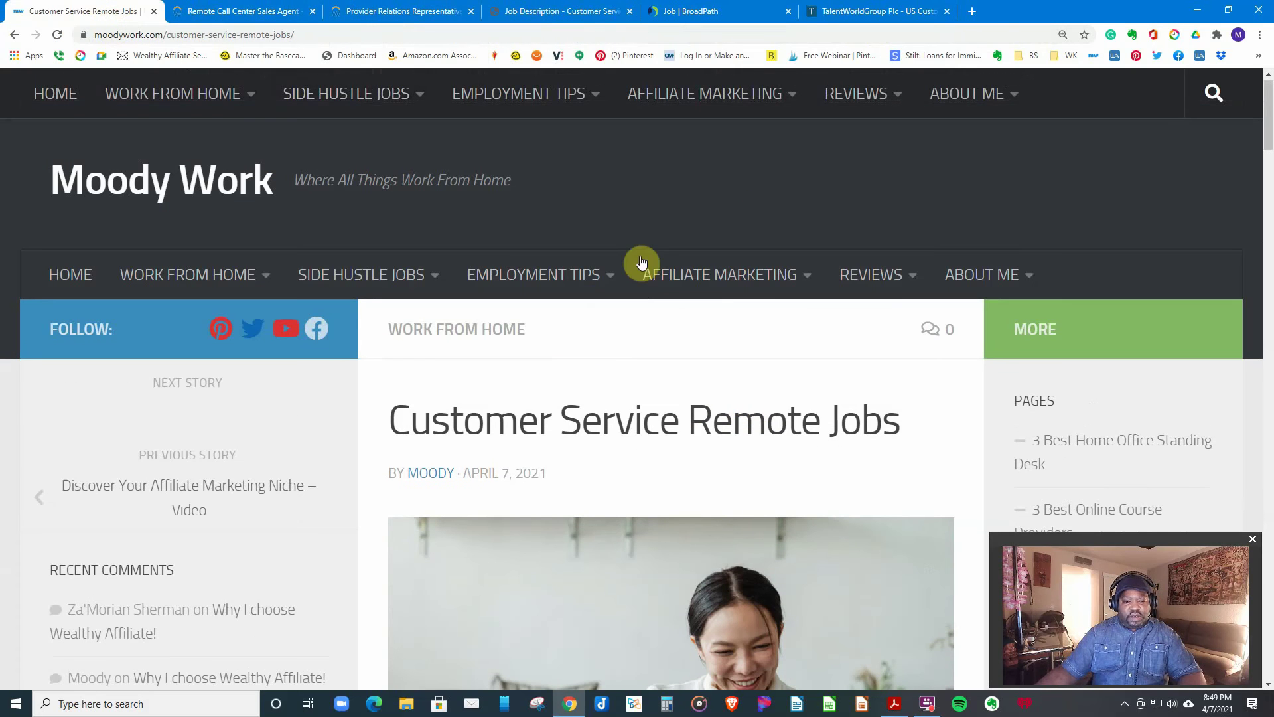